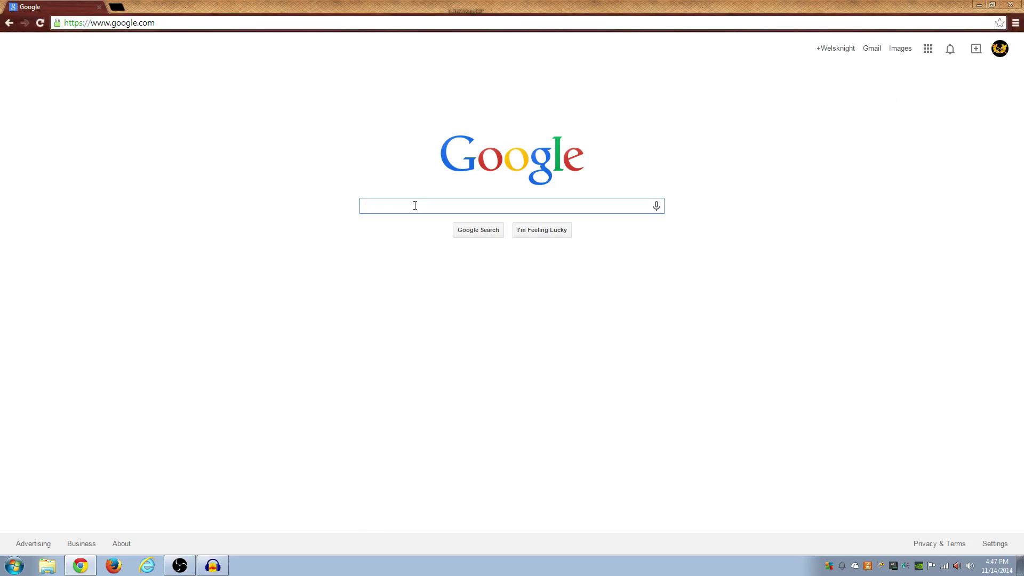
pyautogui.write('paint.net')
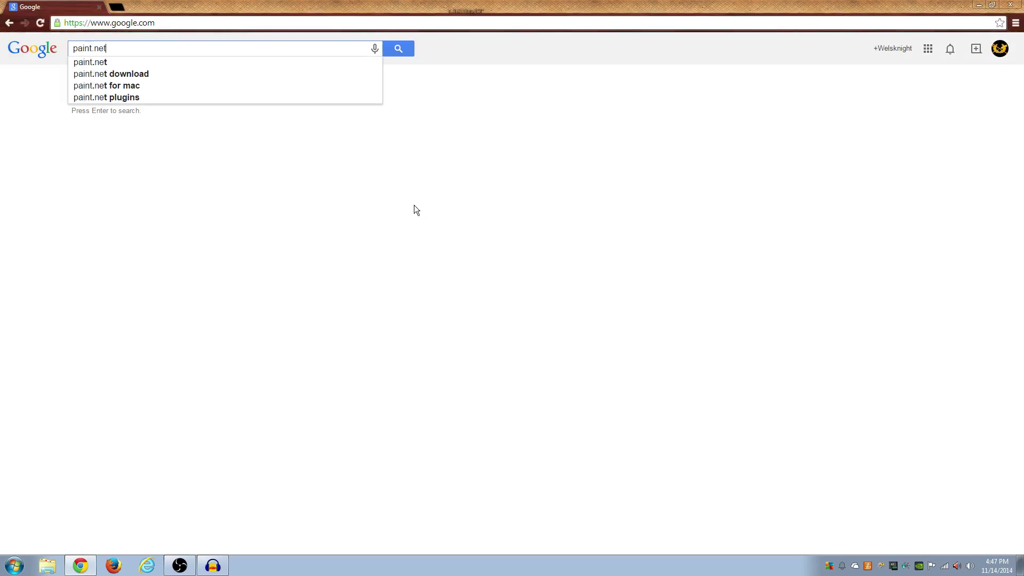
pyautogui.press('Return')
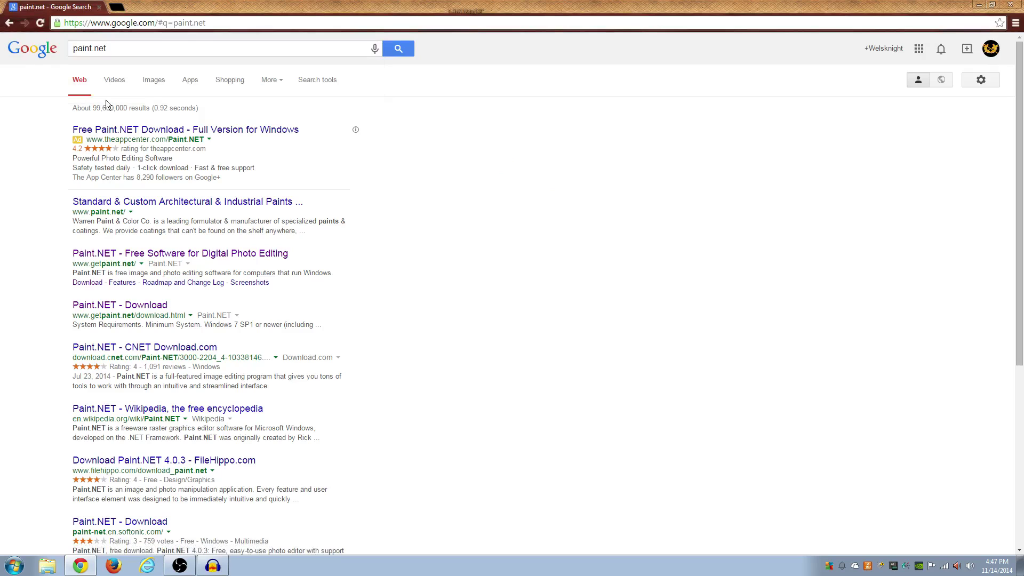
pyautogui.click(165, 254)
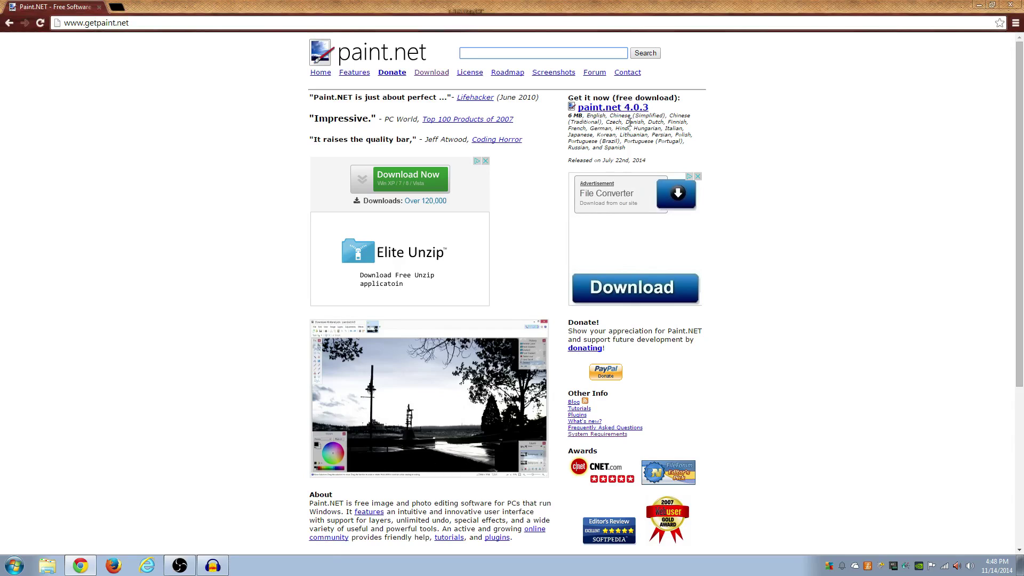
pyautogui.moveTo(592, 98); pyautogui.dragTo(651, 94)
pyautogui.click(593, 89)
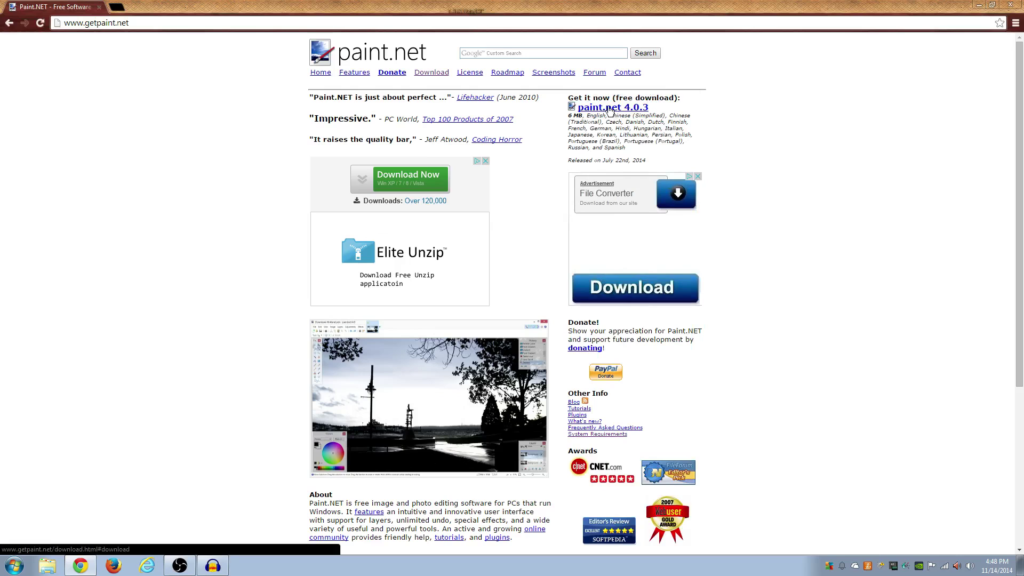
# Open cooltext.com in a new browser tab and look through its logo styles.
pyautogui.click(116, 7)
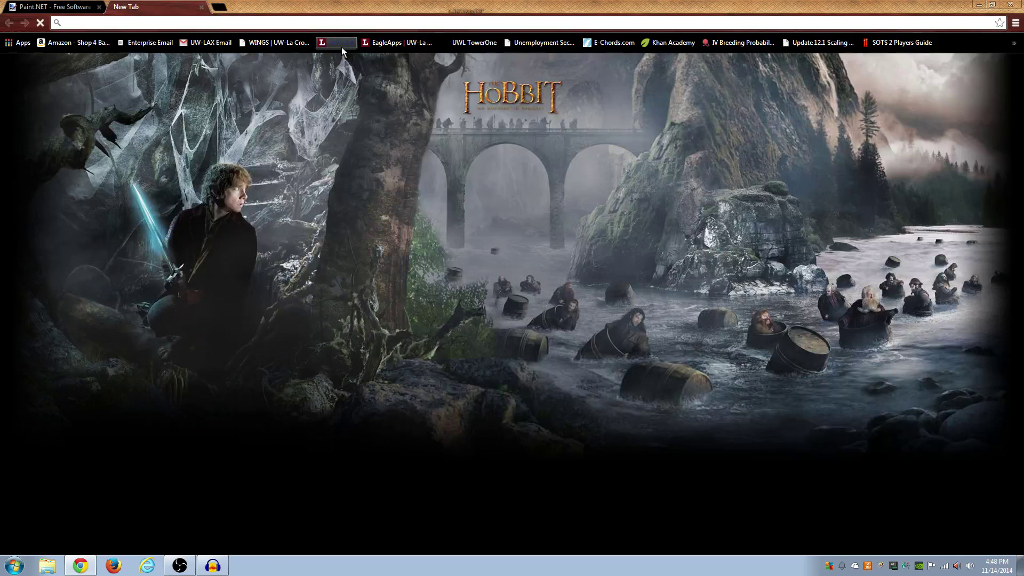
pyautogui.write('coo')
pyautogui.click(341, 47)
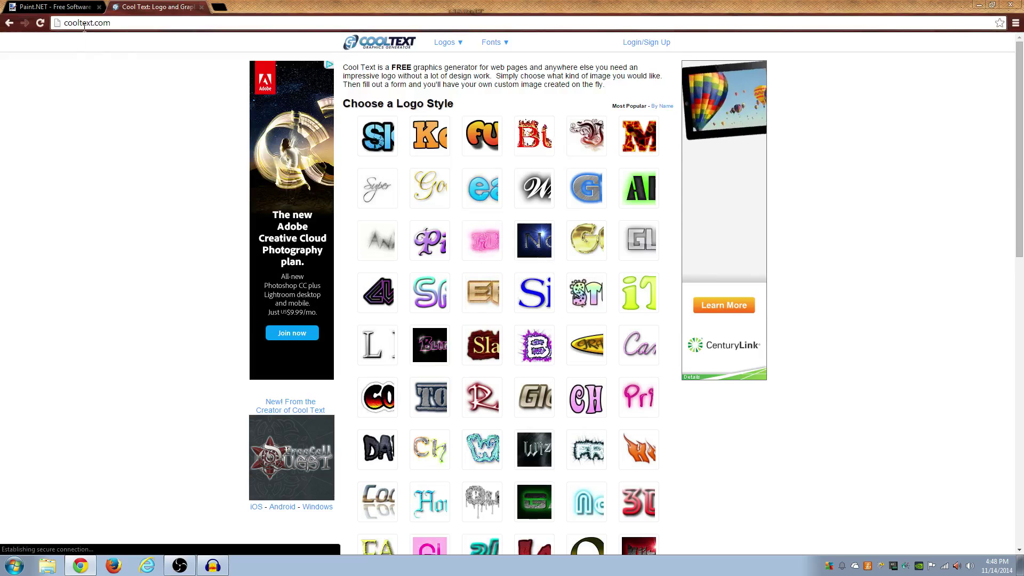
pyautogui.scroll(-8, 511, 234)
pyautogui.scroll(7, 510, 245)
pyautogui.scroll(2, 509, 241)
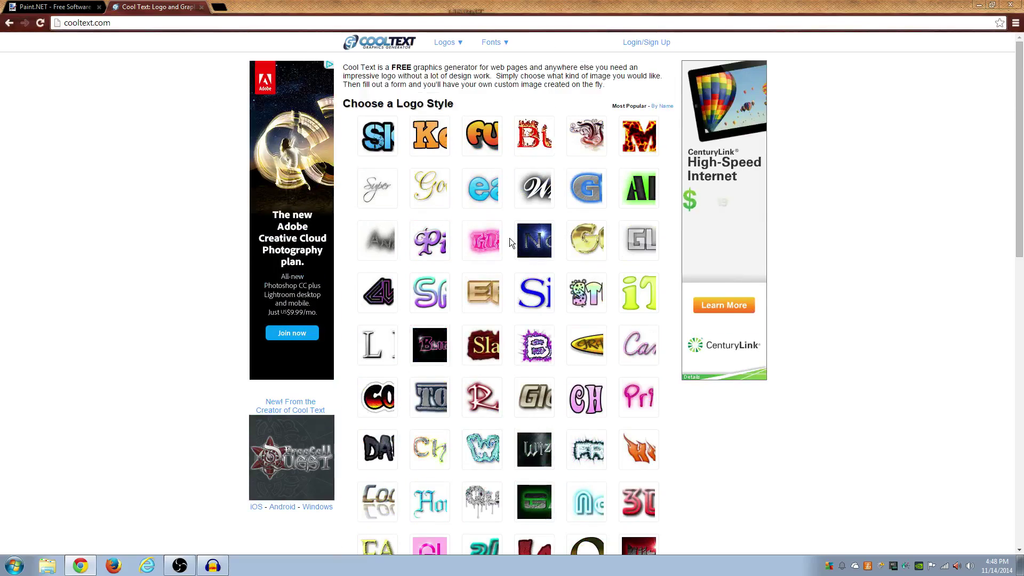
pyautogui.scroll(-3, 503, 124)
pyautogui.scroll(-4, 530, 255)
pyautogui.scroll(7, 533, 320)
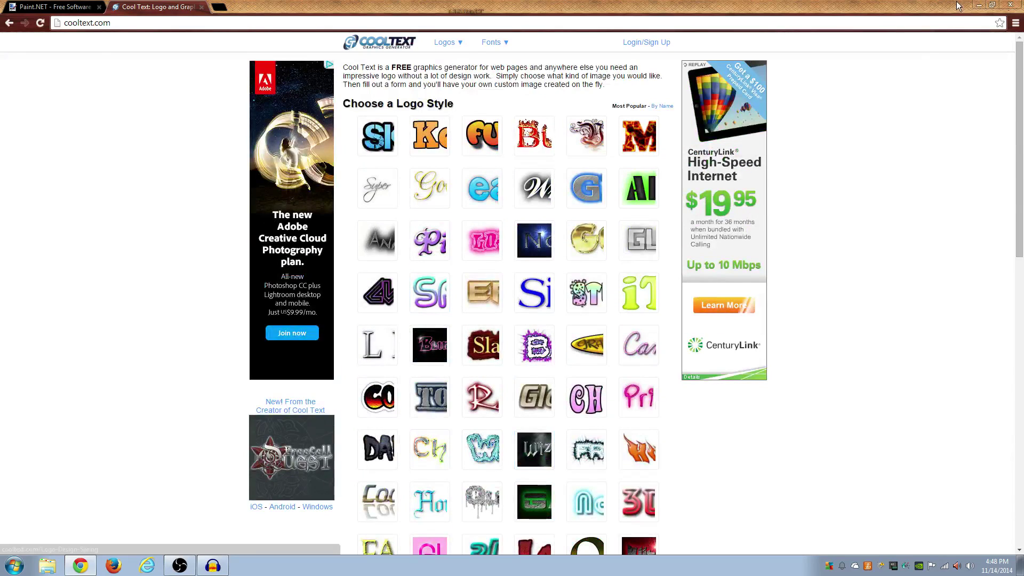
# Find the screenshot 2014-11-14_14.53.02 in the Youtube Random folder of the Pictures library and open it in paint.net.
pyautogui.click(49, 565)
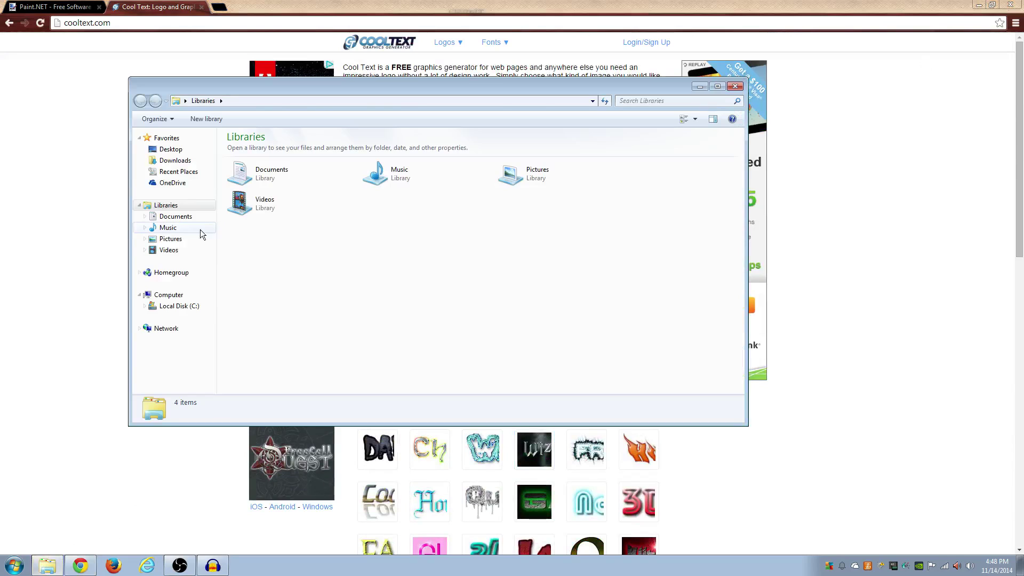
pyautogui.click(176, 216)
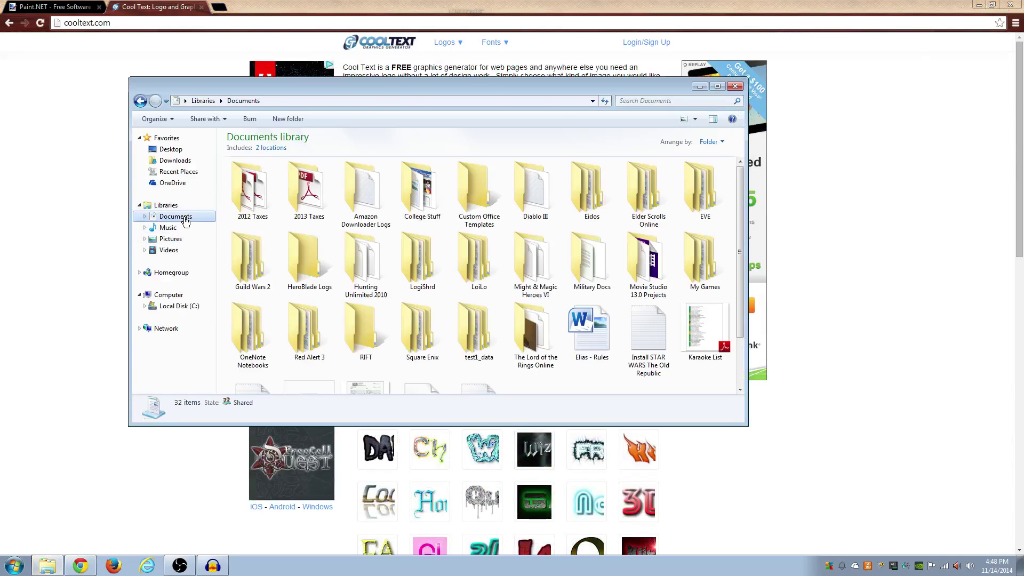
pyautogui.click(170, 239)
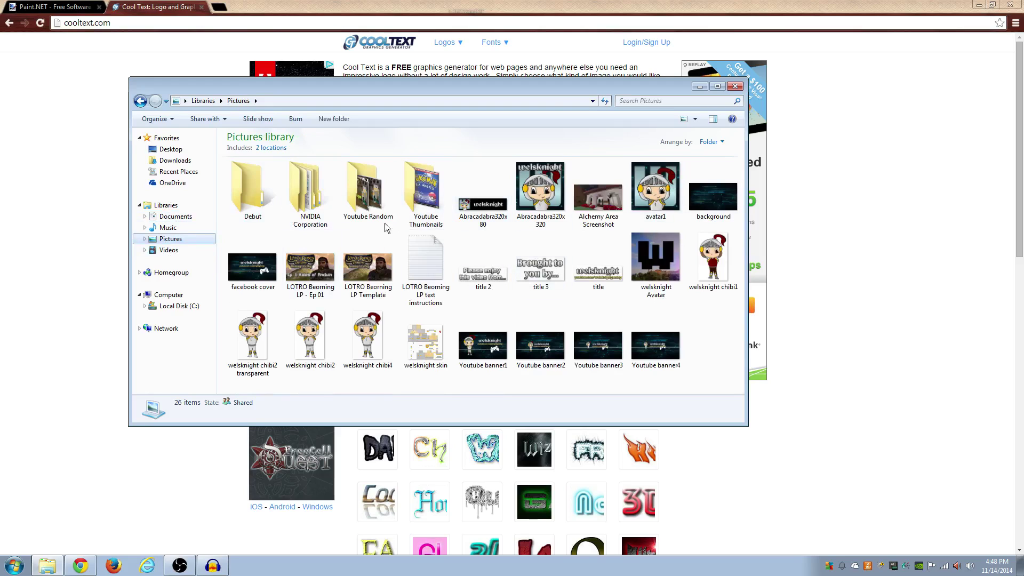
pyautogui.doubleClick(367, 189)
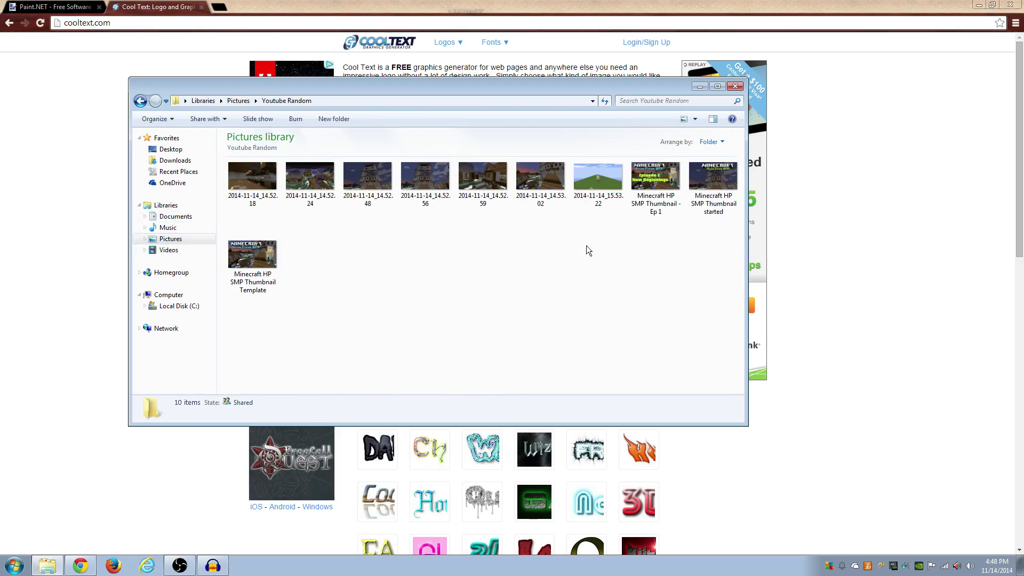
pyautogui.rightClick(539, 183)
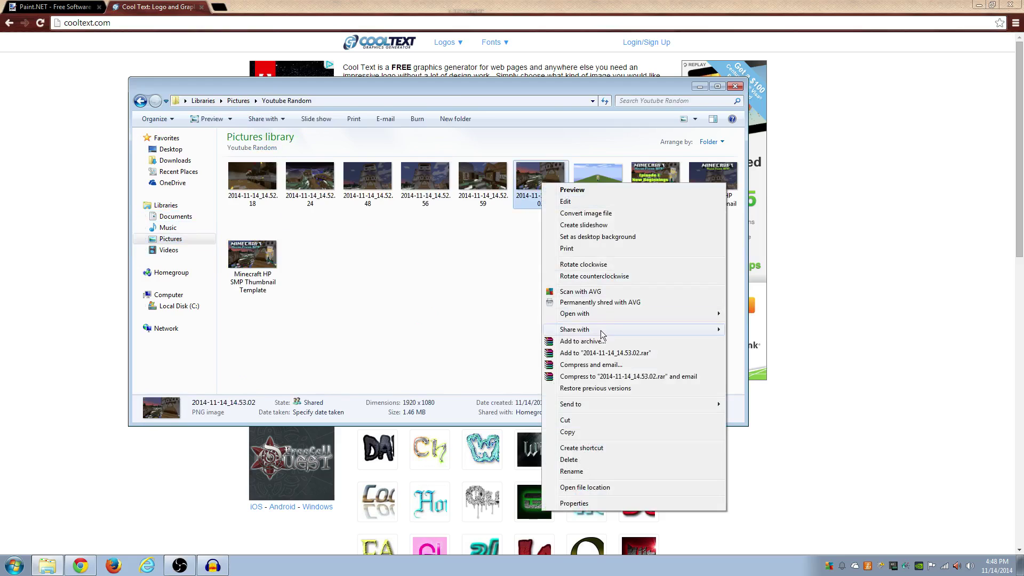
pyautogui.moveTo(693, 314)
pyautogui.click(757, 350)
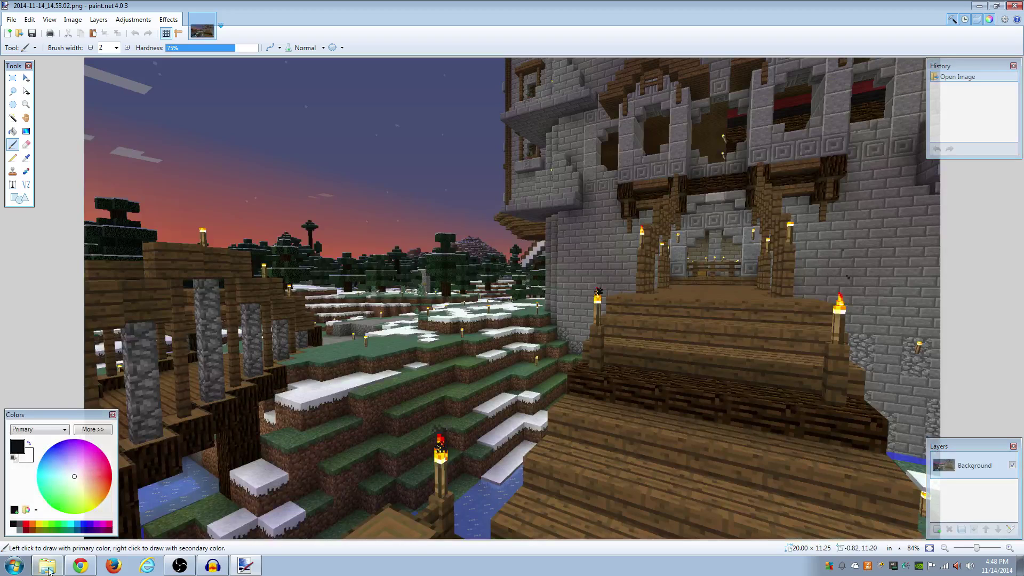
# Return to the Youtube Random folder and open the screenshot 2014-11-14_15.53.22 in paint.net as well.
pyautogui.hotkey('alt', 'Tab')
pyautogui.rightClick(607, 189)
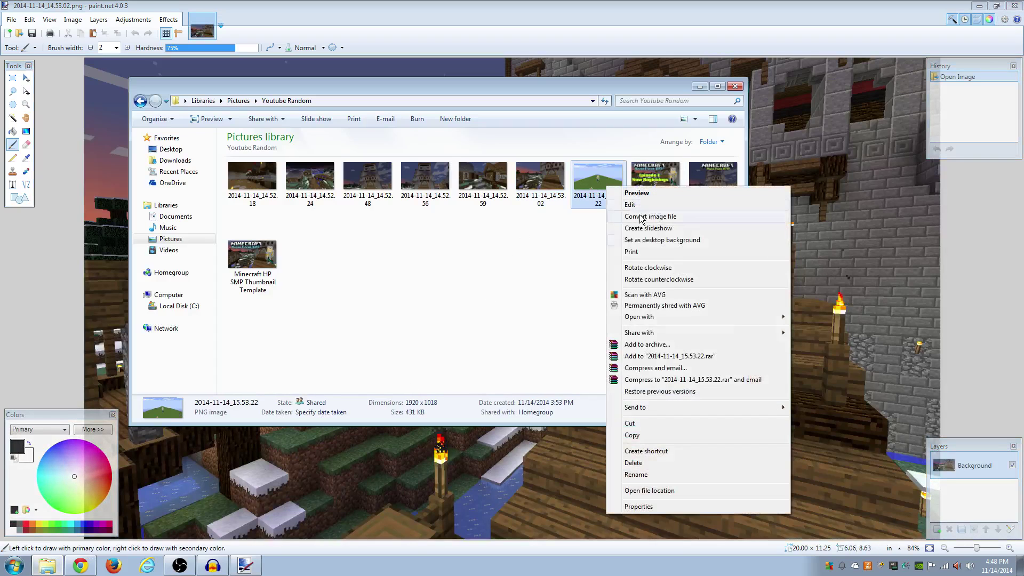
pyautogui.moveTo(661, 316)
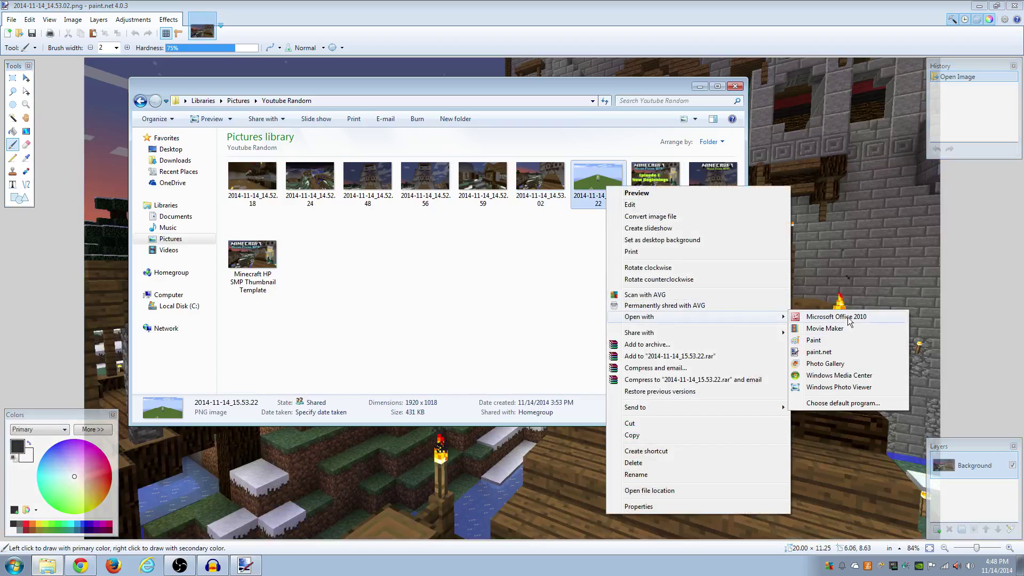
pyautogui.click(843, 354)
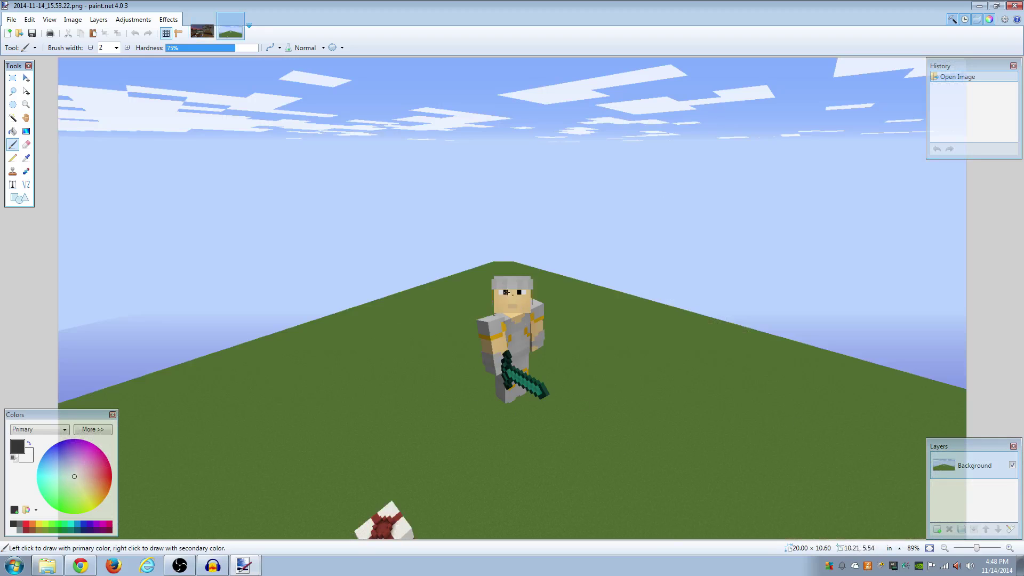
# Resize the castle image 2014-11-14_14.53.02.png to a width of 1280 pixels, maintaining the aspect ratio.
pyautogui.click(254, 563)
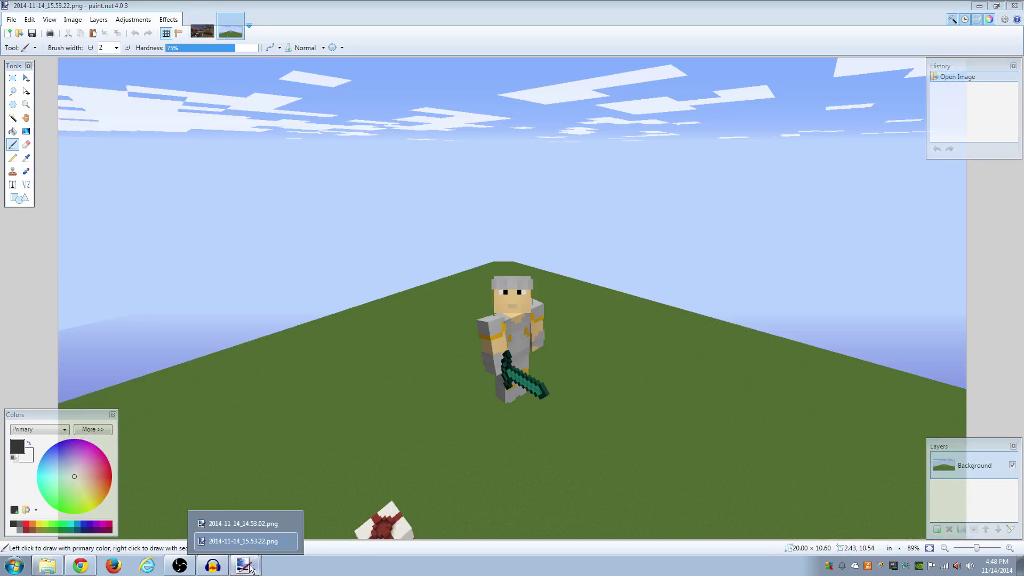
pyautogui.click(249, 524)
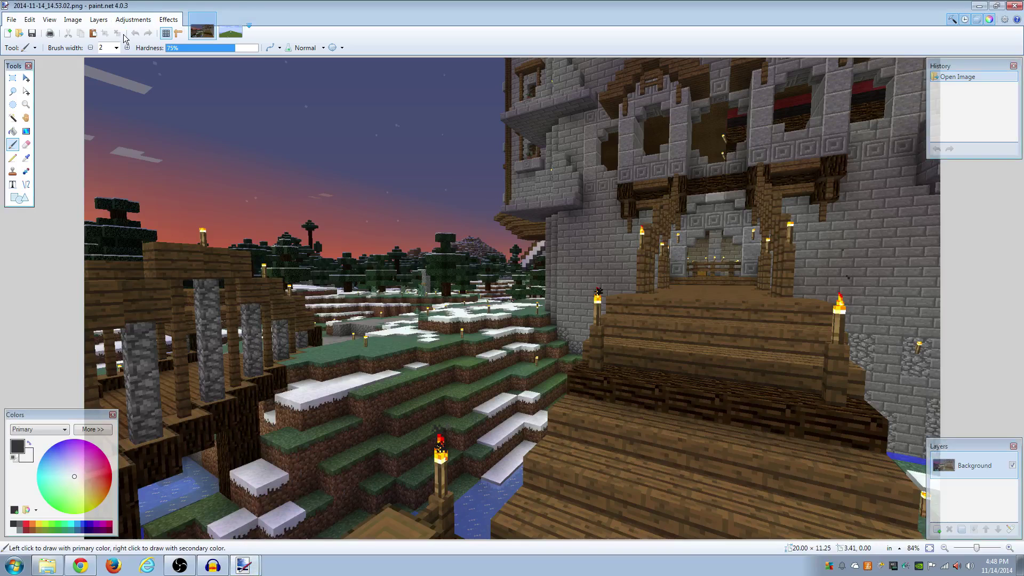
pyautogui.click(74, 19)
pyautogui.click(98, 47)
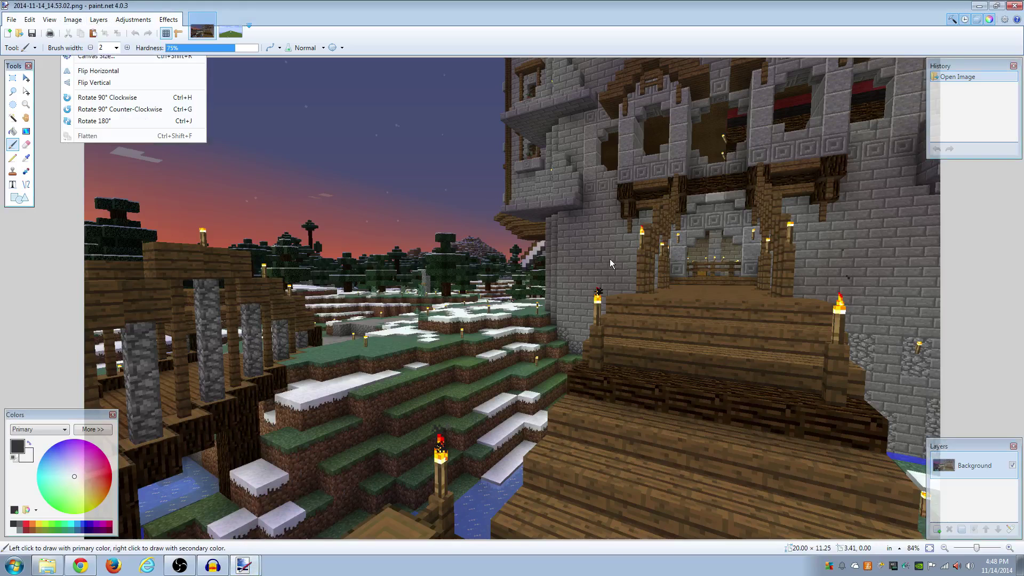
pyautogui.write('1280')
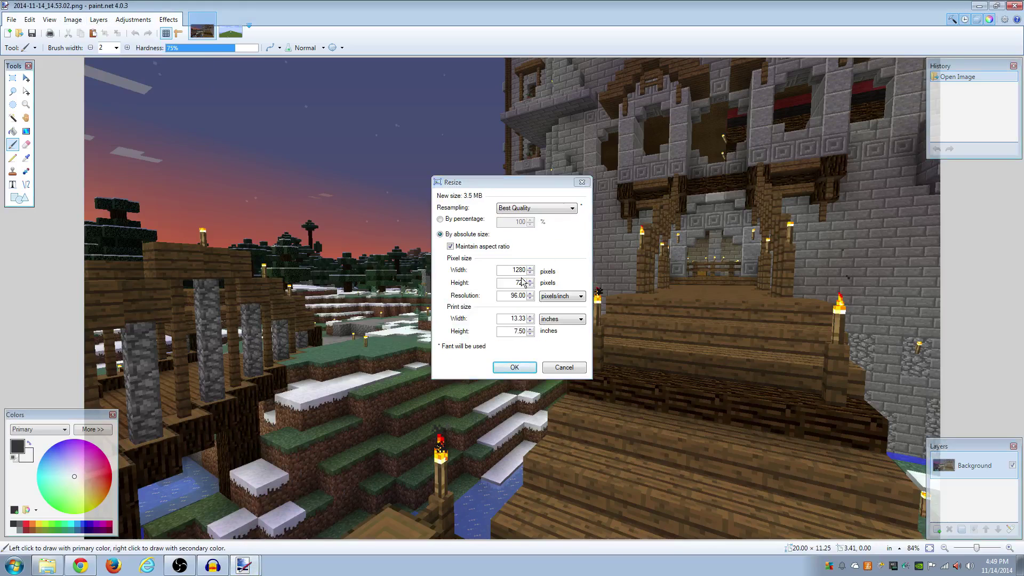
pyautogui.press('Return')
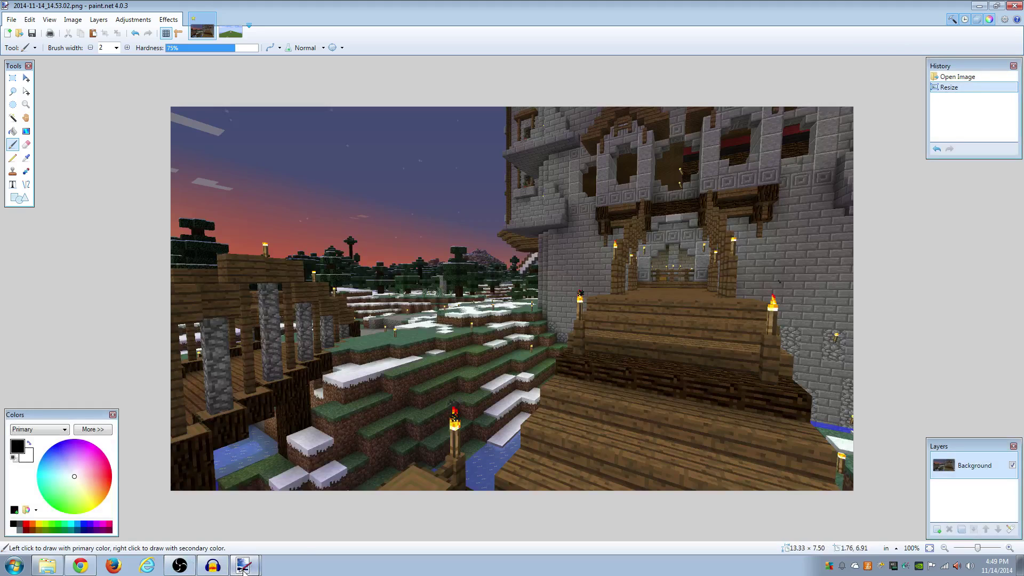
# In 2014-11-14_15.53.22.png, erase the green ground and the pale blue sky around the character using the Magic Wand at 18% tolerance.
pyautogui.moveTo(242, 570)
pyautogui.click(240, 539)
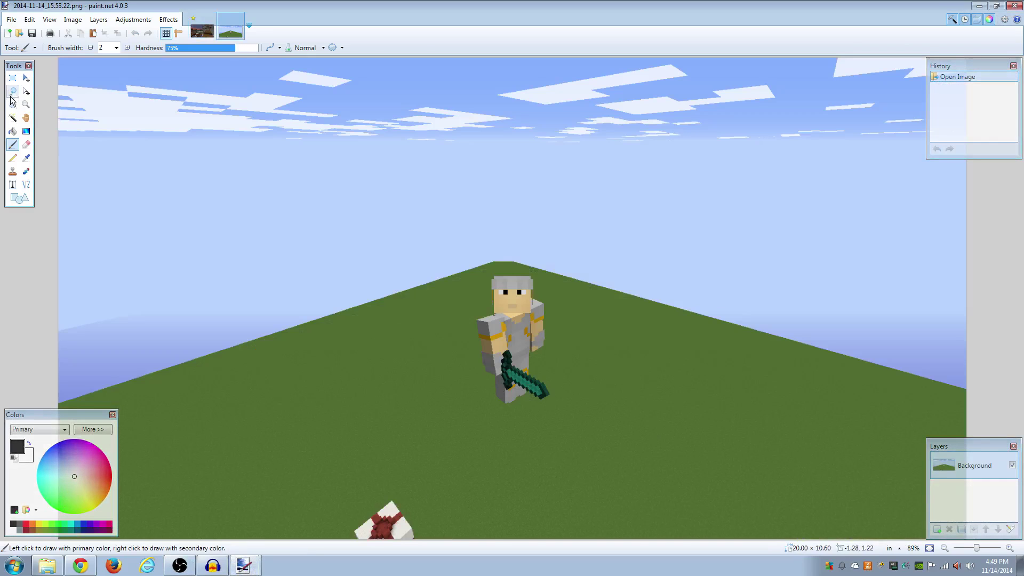
pyautogui.click(14, 119)
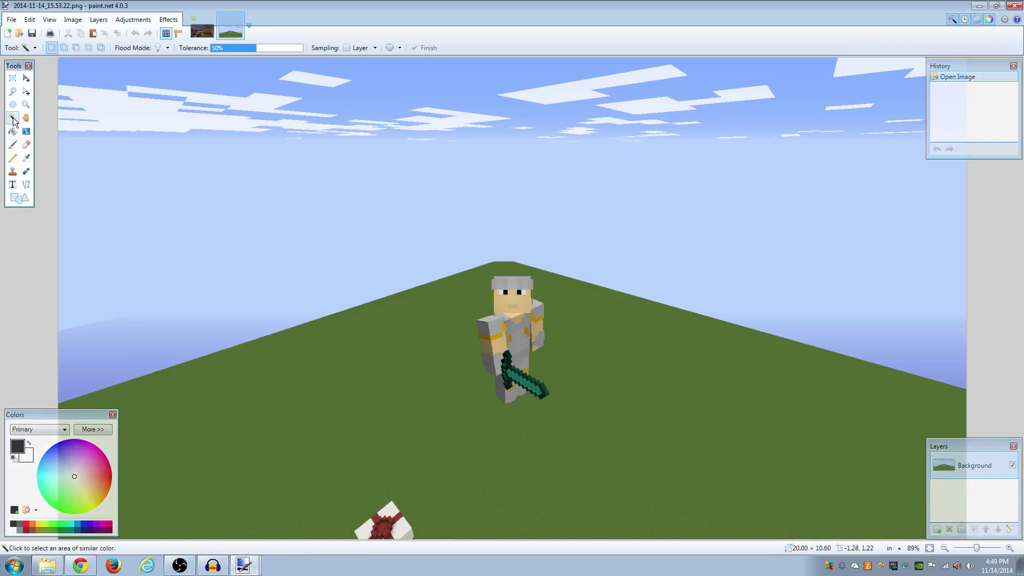
pyautogui.click(440, 340)
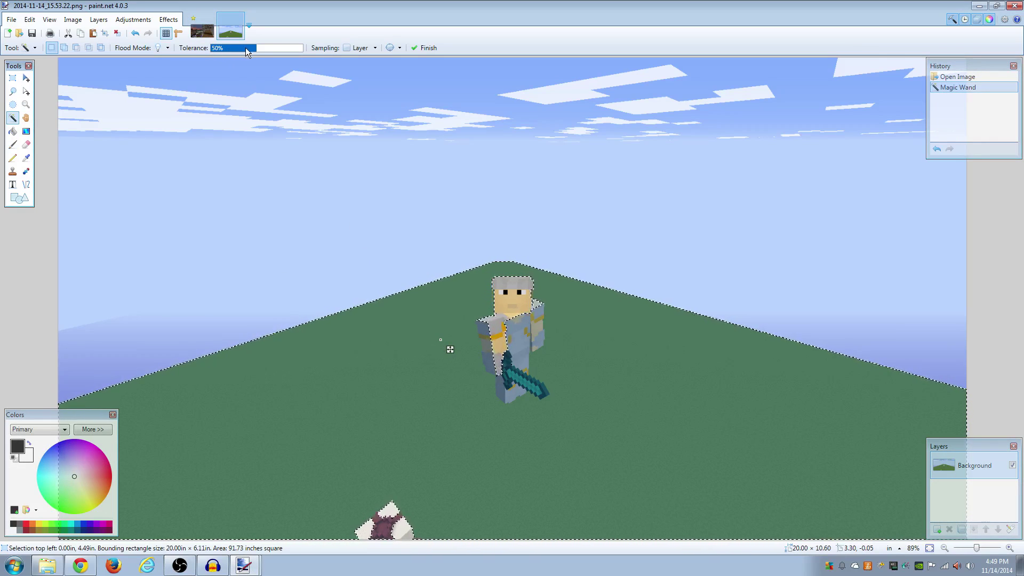
pyautogui.click(227, 48)
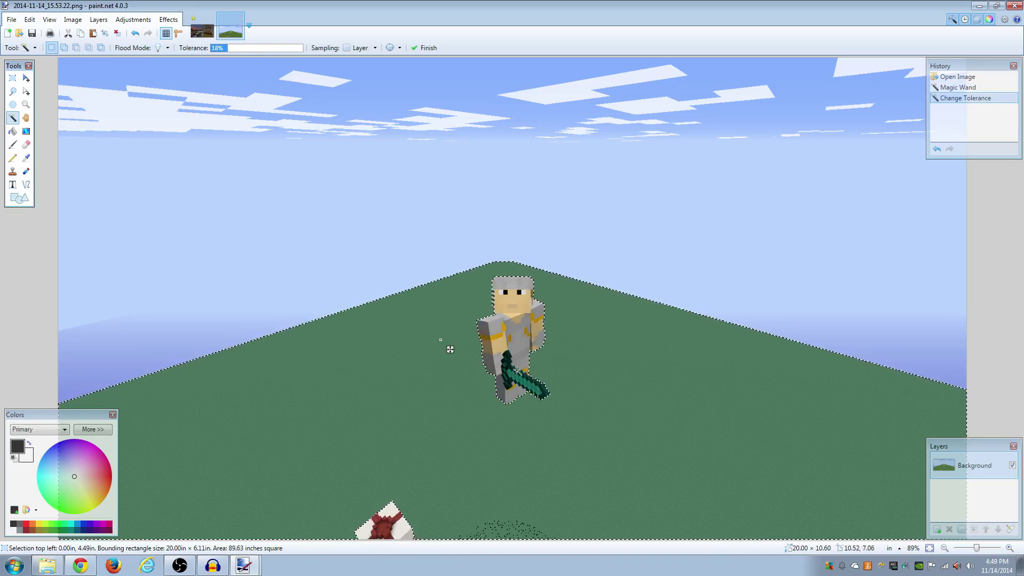
pyautogui.press('Delete')
pyautogui.click(594, 240)
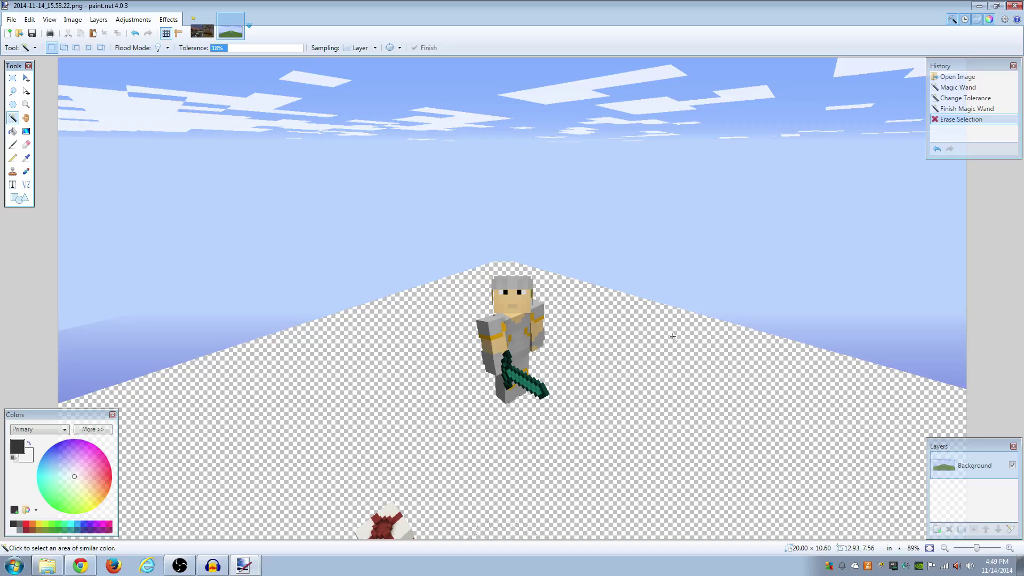
pyautogui.press('Delete')
# Erase the leftover green patch between the character's face and the helmet edge with the Magic Wand.
pyautogui.click(26, 104)
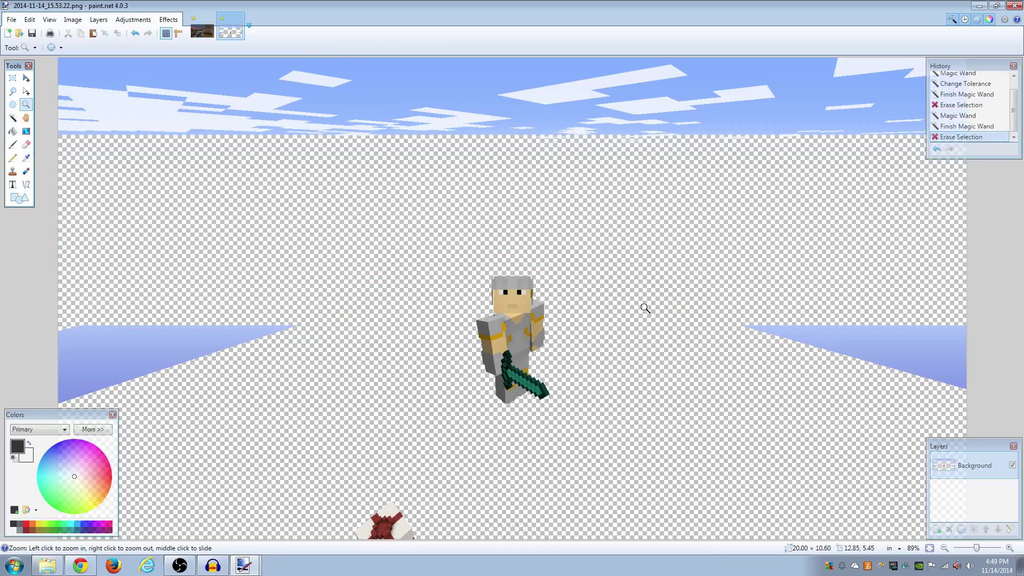
pyautogui.click(560, 308)
pyautogui.click(379, 242)
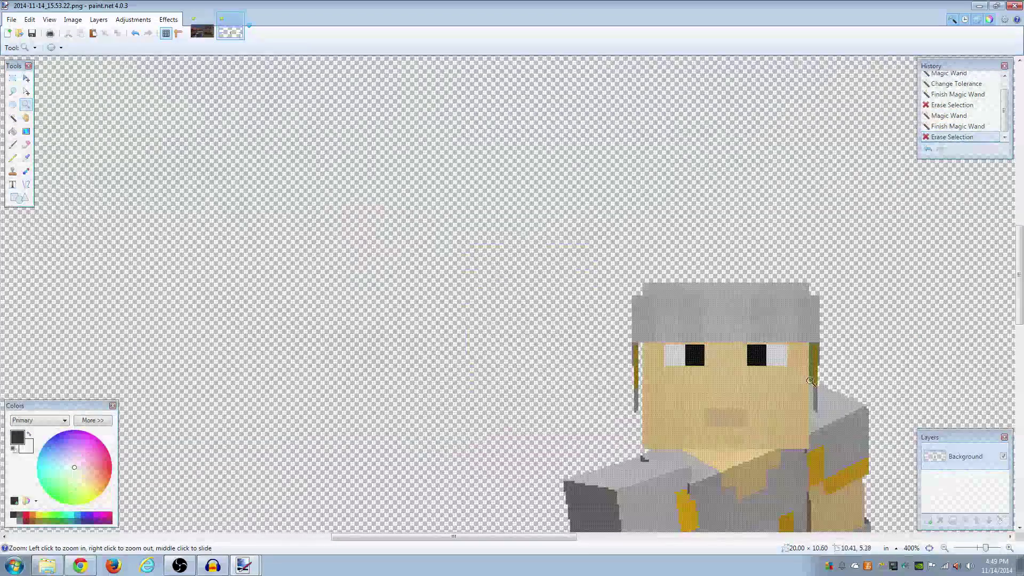
pyautogui.click(13, 118)
pyautogui.click(810, 356)
pyautogui.press('Delete')
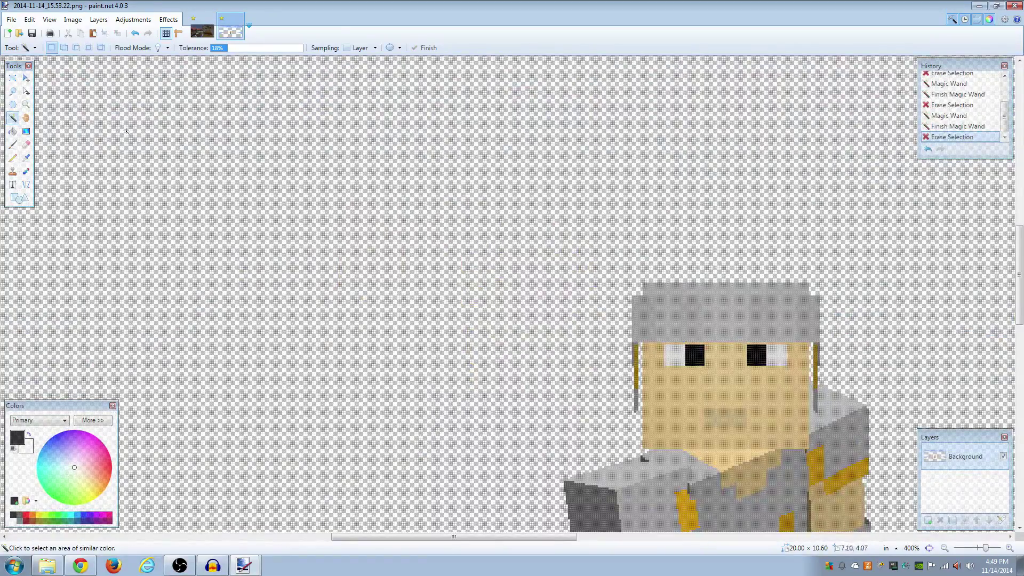
# Make a rectangular selection of about 2.15 × 3.30 inches around the whole character, including the sword.
pyautogui.click(26, 105)
pyautogui.rightClick(423, 198)
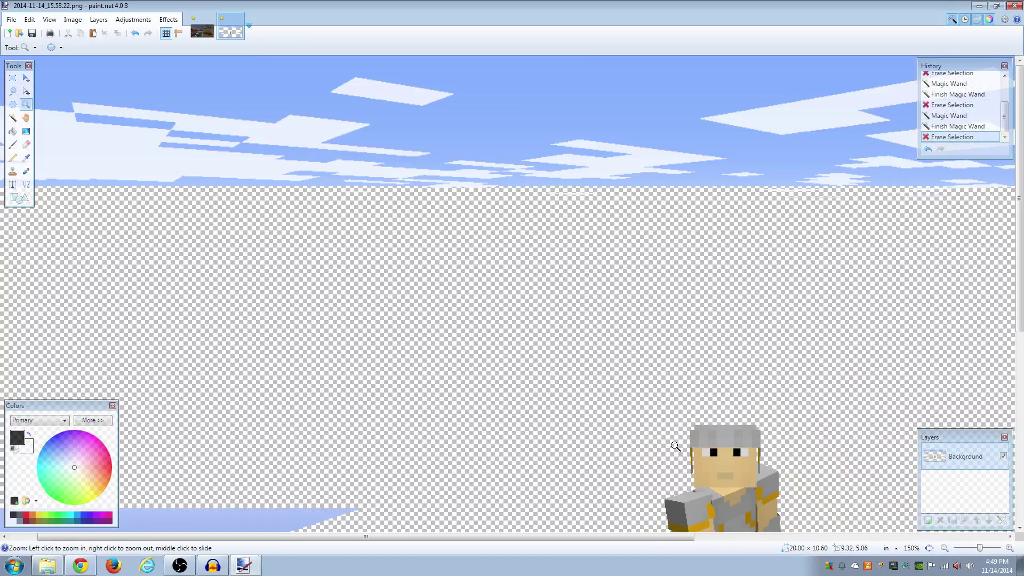
pyautogui.rightClick(734, 486)
pyautogui.click(13, 78)
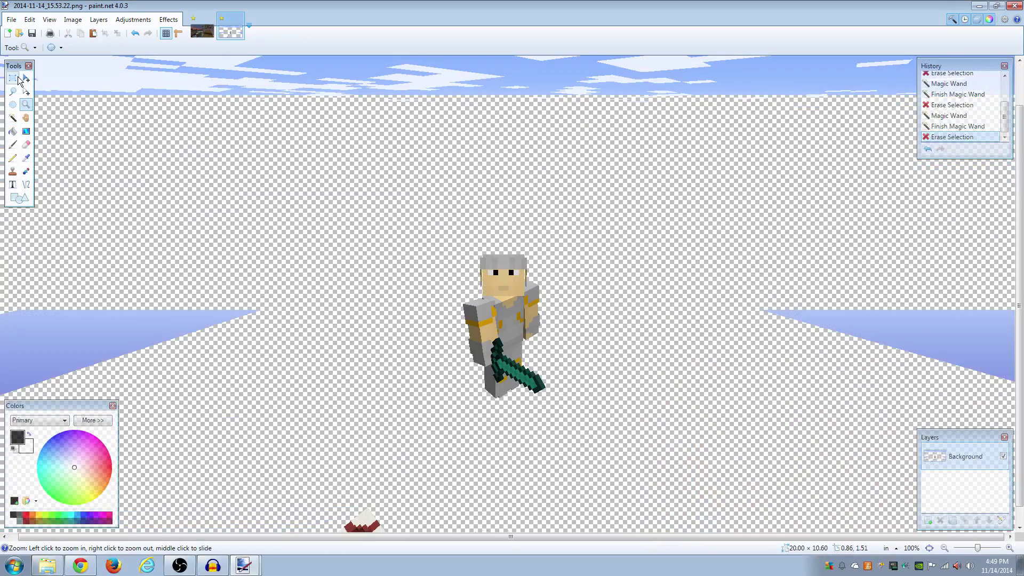
pyautogui.moveTo(447, 243); pyautogui.dragTo(556, 412)
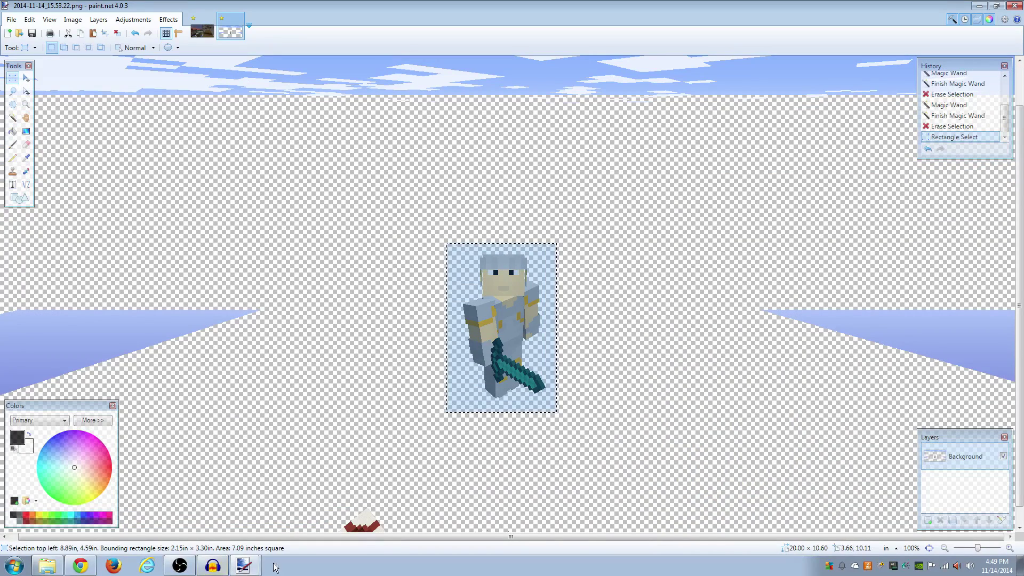
# Switch to the castle image 2014-11-14_14.53.02.png and add a new layer above the background.
pyautogui.moveTo(245, 565)
pyautogui.click(246, 525)
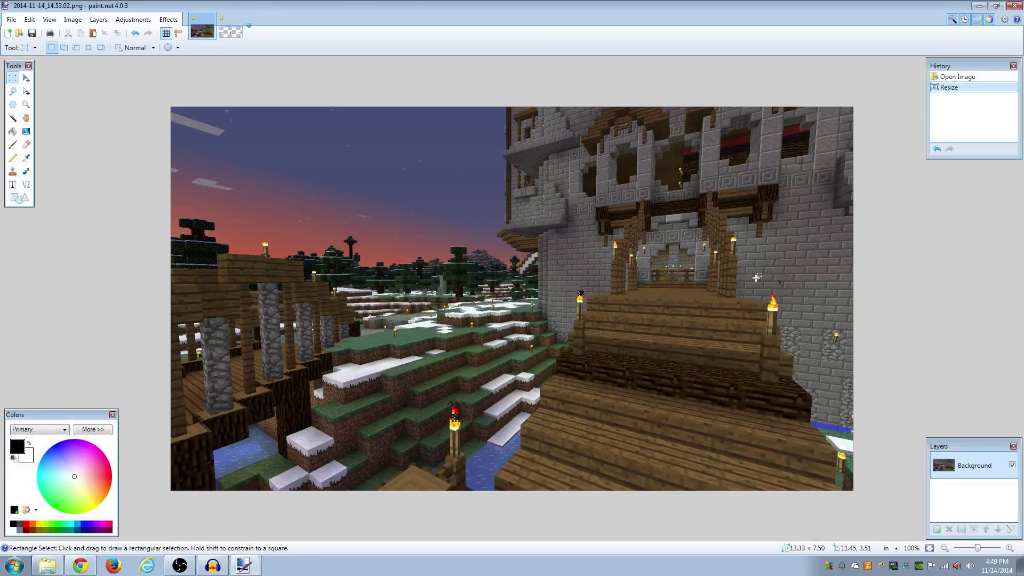
pyautogui.click(936, 530)
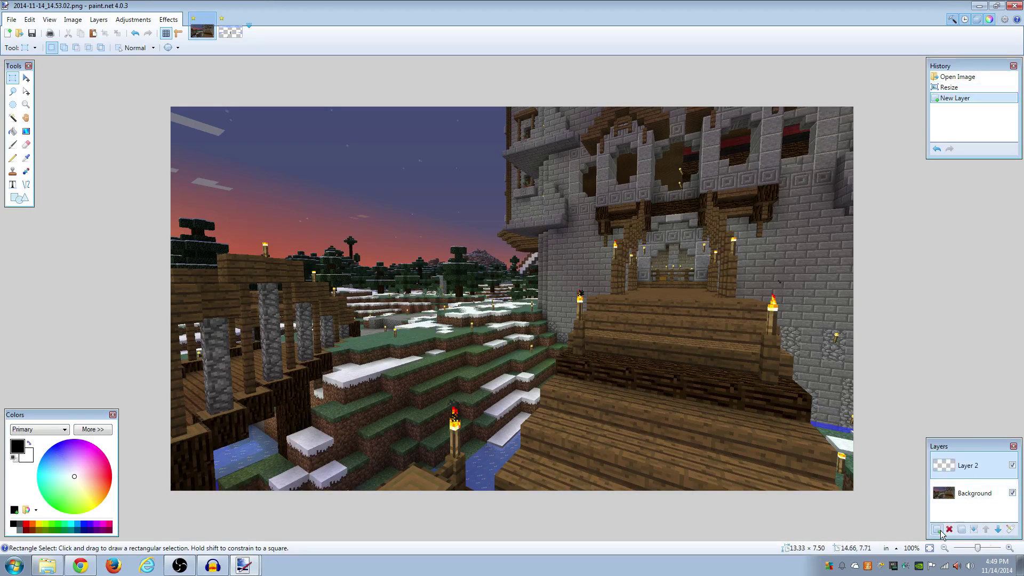
# Paste the cut-out character onto the new layer, enlarge it to about 4.01 × 5.90 inches and tilt it about -4.89° beside the castle stairs.
pyautogui.hotkey('ctrl', 'v')
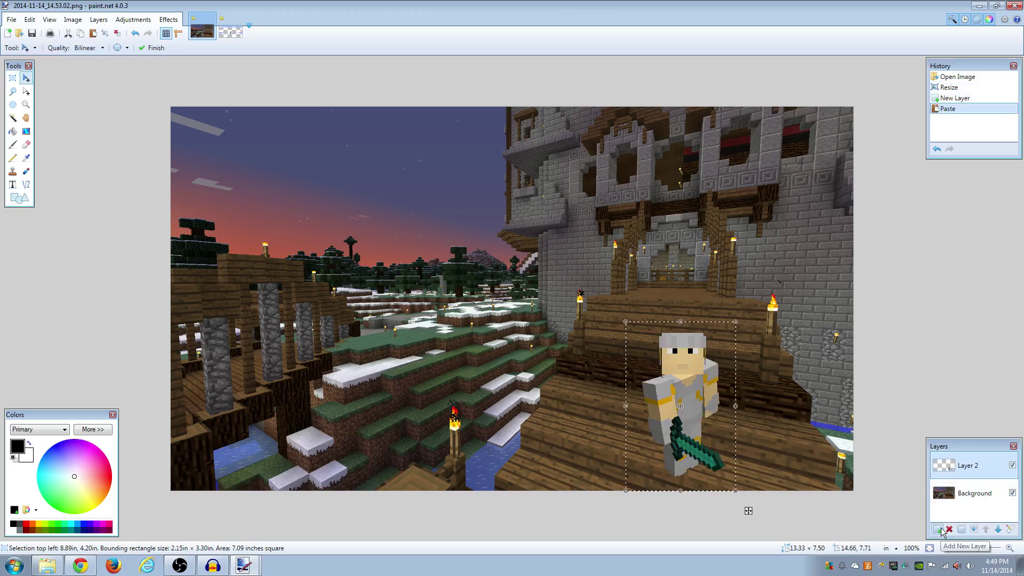
pyautogui.moveTo(748, 512); pyautogui.dragTo(758, 473)
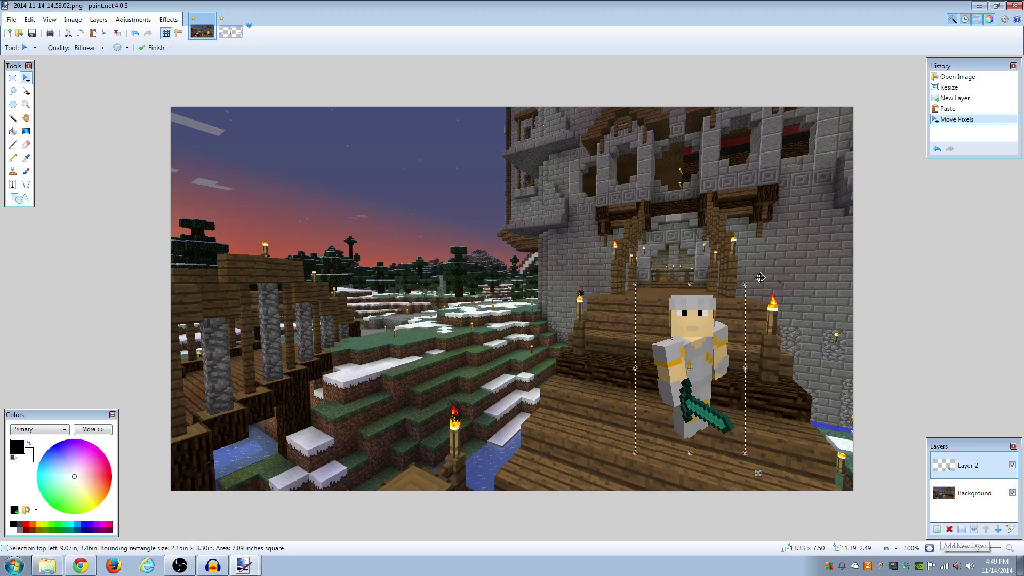
pyautogui.moveTo(748, 285); pyautogui.dragTo(822, 152)
pyautogui.moveTo(814, 481); pyautogui.dragTo(841, 485)
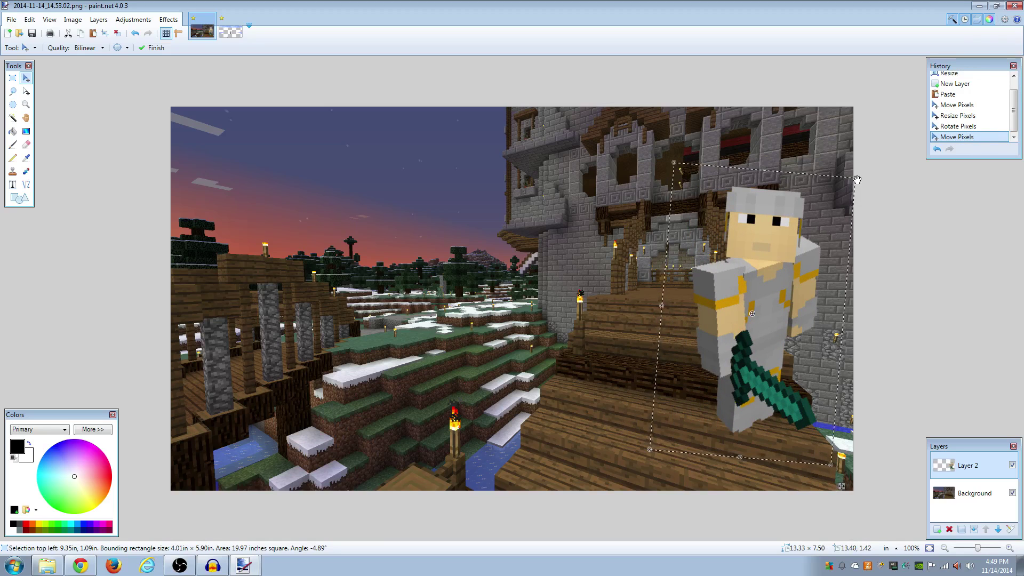
# In a new Chrome tab, search Google Images for "minecraft logo transparent".
pyautogui.click(80, 565)
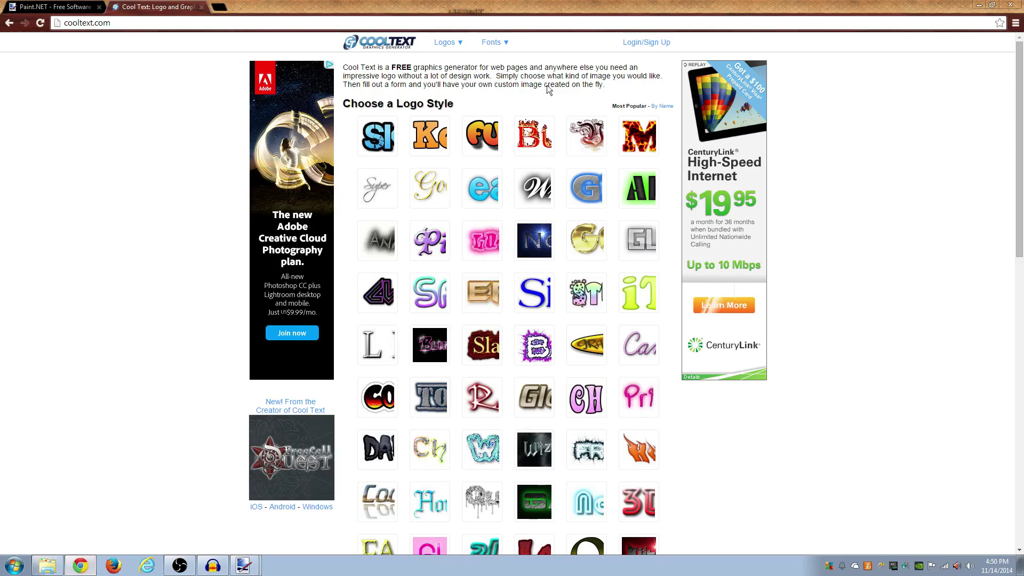
pyautogui.click(218, 7)
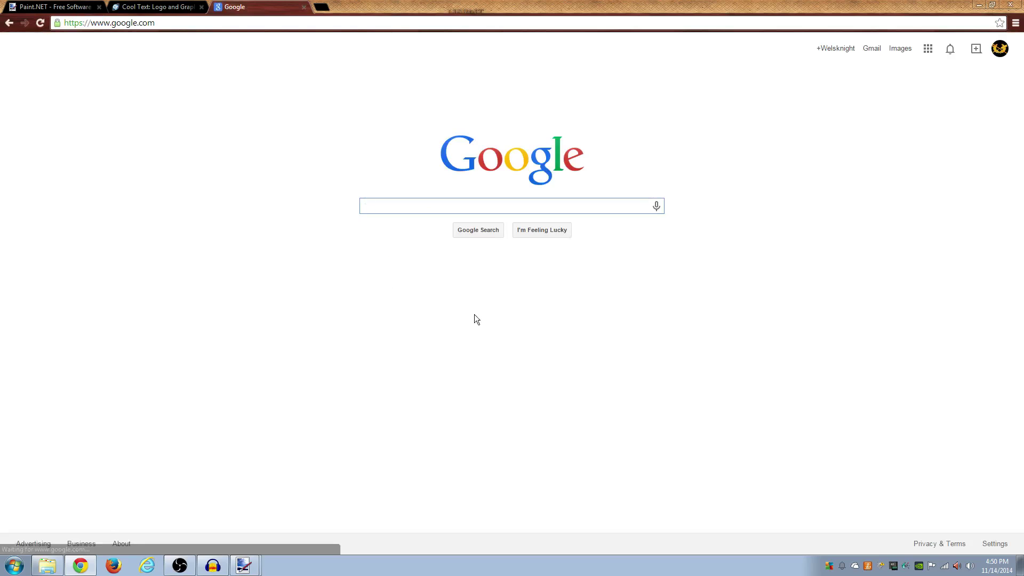
pyautogui.write('minecraft ')
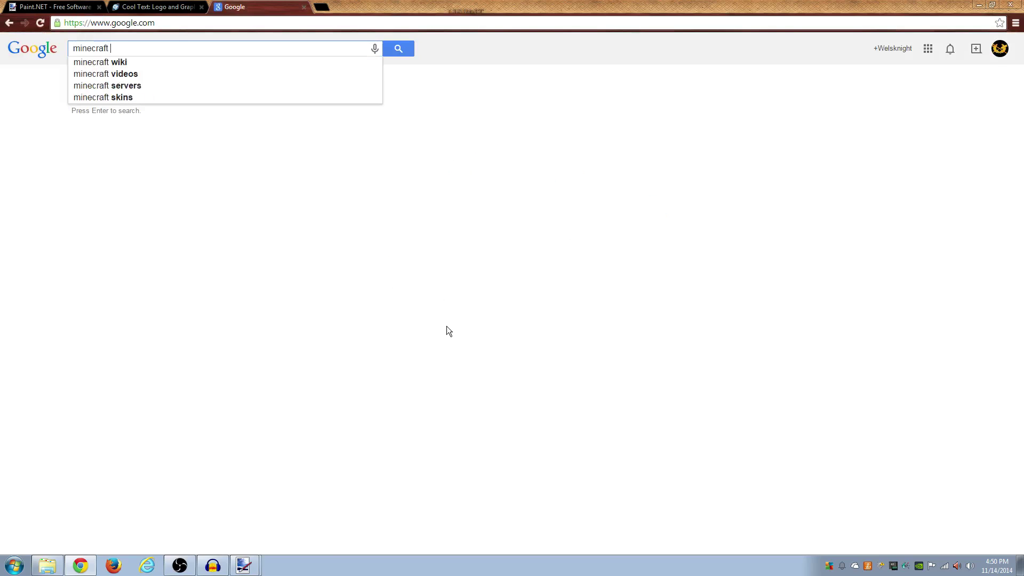
pyautogui.write('logo ')
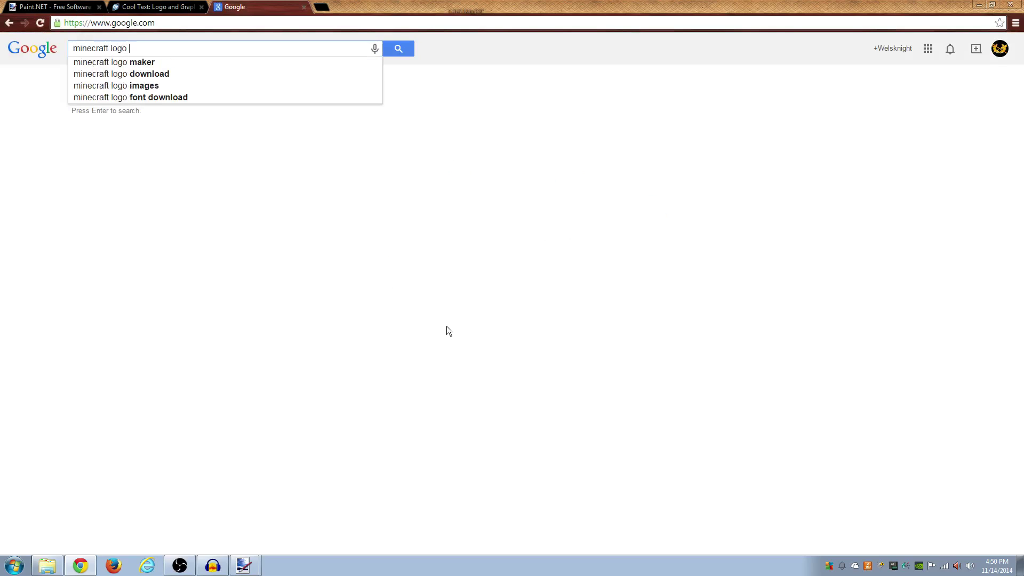
pyautogui.write('transparent')
pyautogui.press('Return')
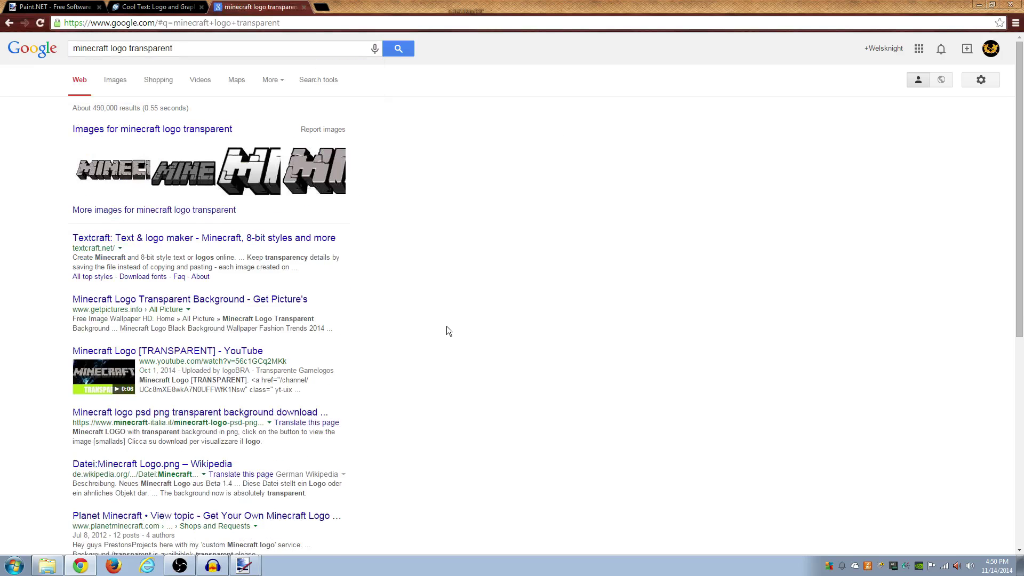
pyautogui.click(112, 83)
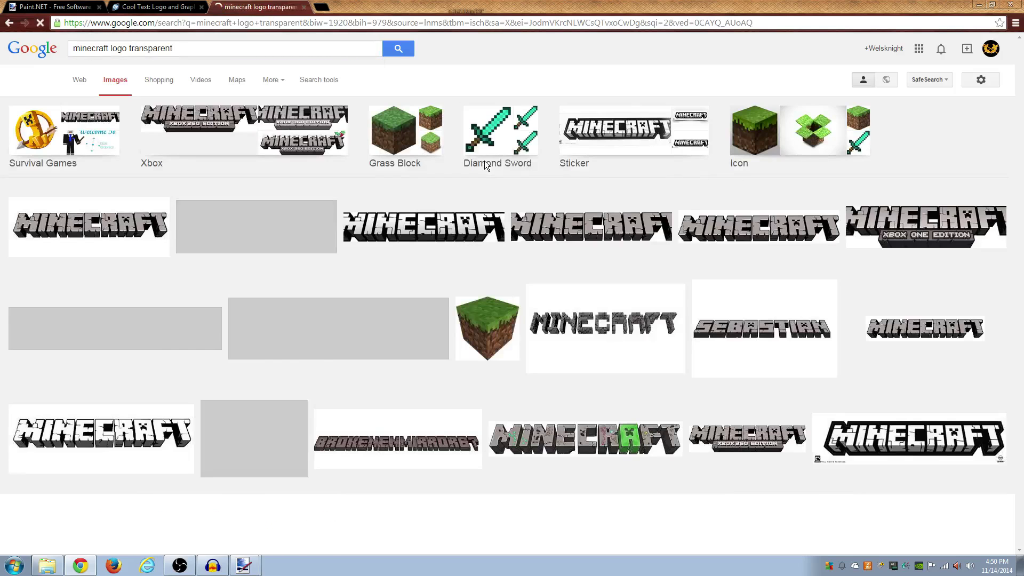
# Open the white Minecraft logo from trendminicraft.com at full size and copy the image.
pyautogui.click(417, 223)
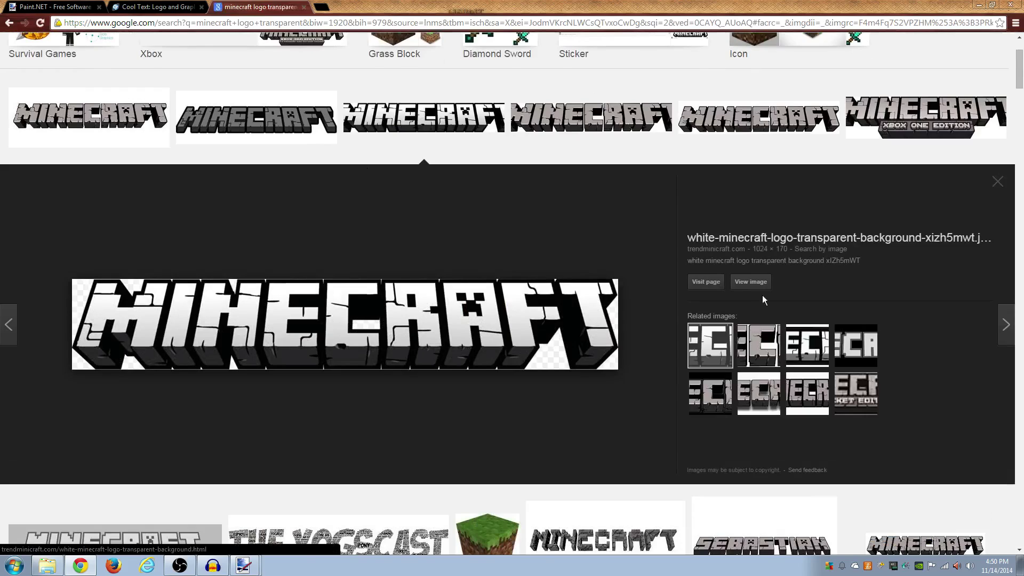
pyautogui.click(751, 283)
pyautogui.rightClick(256, 86)
pyautogui.click(285, 116)
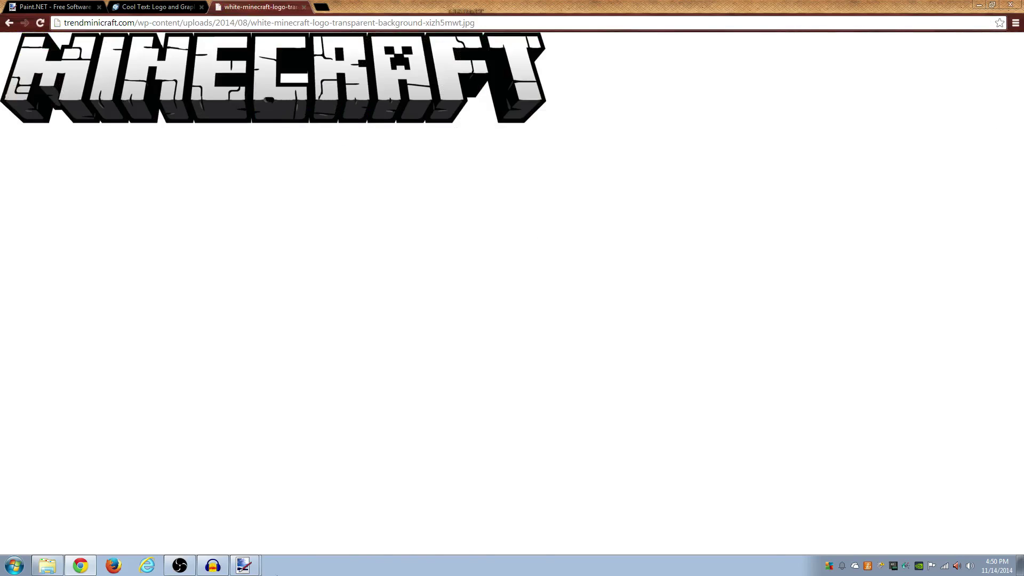
# Switch back to paint.net and close 2014-11-14_15.53.22.png without saving its changes.
pyautogui.moveTo(244, 565)
pyautogui.click(233, 517)
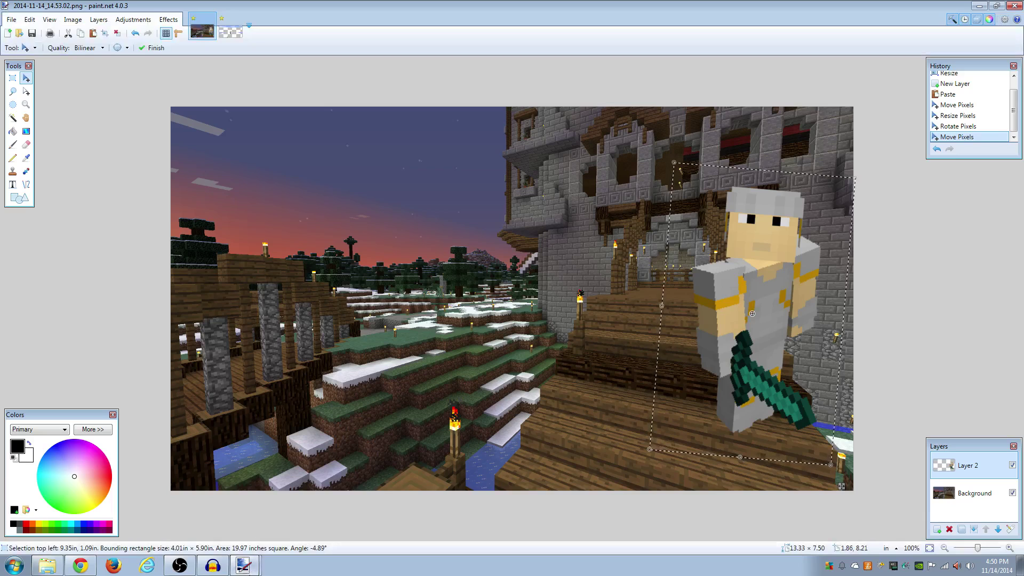
pyautogui.click(244, 20)
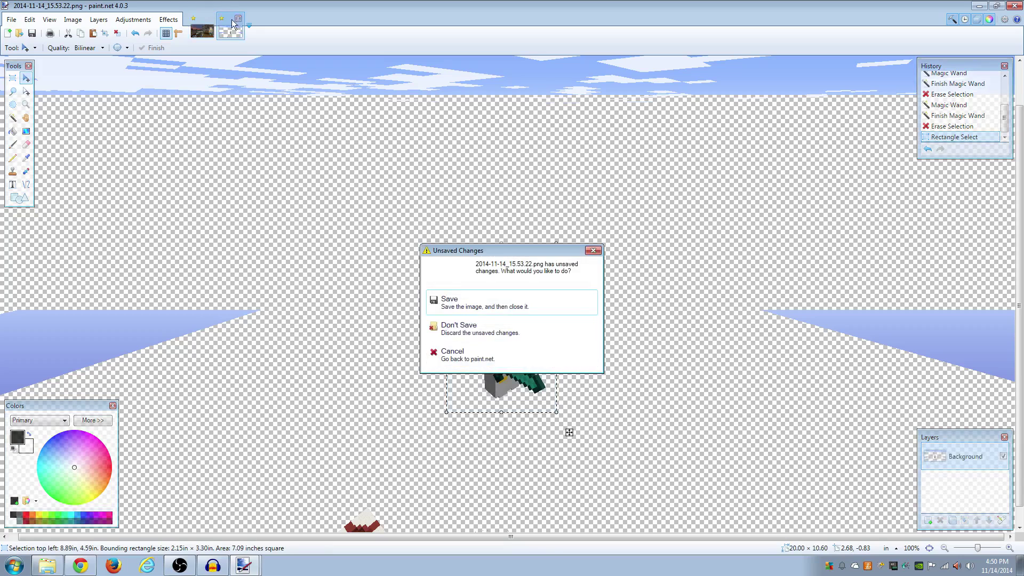
pyautogui.click(491, 338)
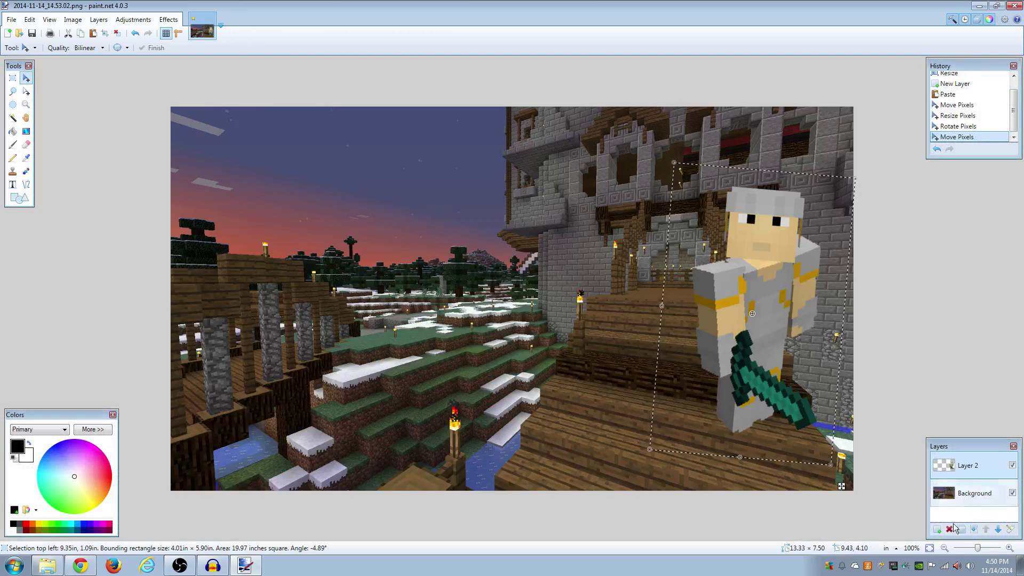
# Paste the Minecraft logo onto a new layer, scale it to about 9.16 × 1.46 inches and place it across the sky.
pyautogui.click(937, 530)
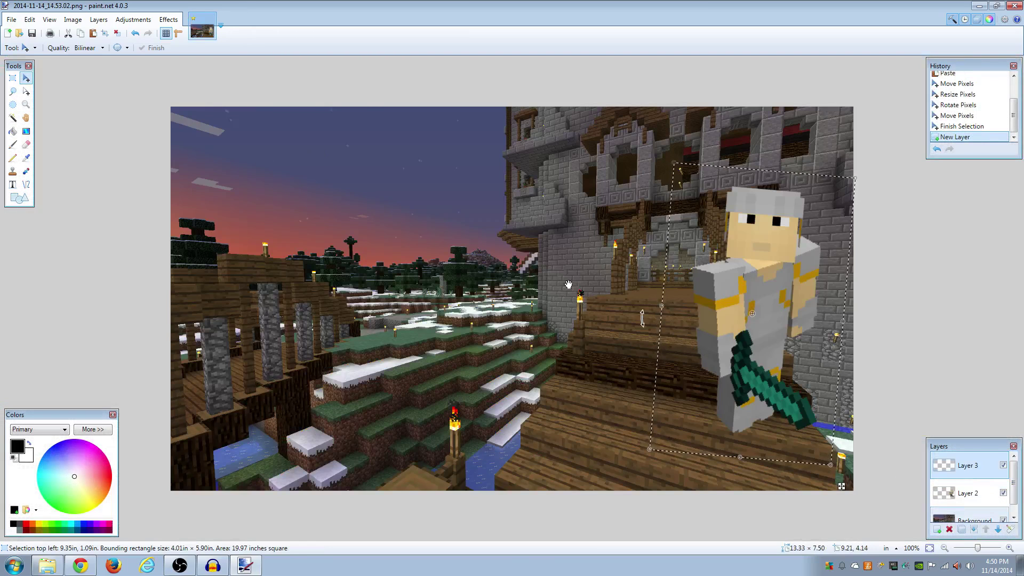
pyautogui.hotkey('ctrl', 'v')
pyautogui.moveTo(718, 193); pyautogui.dragTo(688, 204)
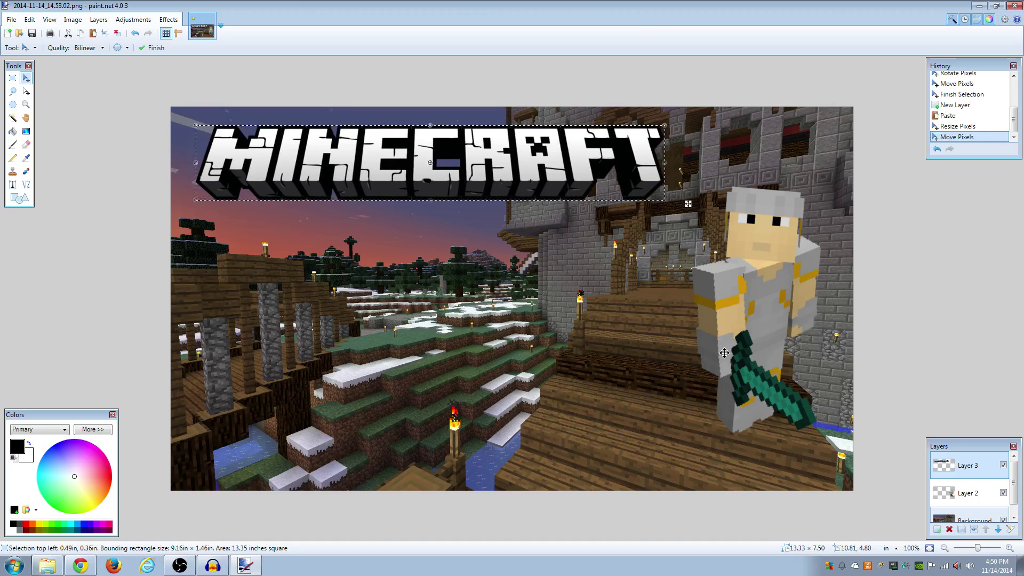
# Close the Minecraft logo page and the Paint.NET website in Chrome, keeping Cool Text open, and return to paint.net.
pyautogui.click(84, 561)
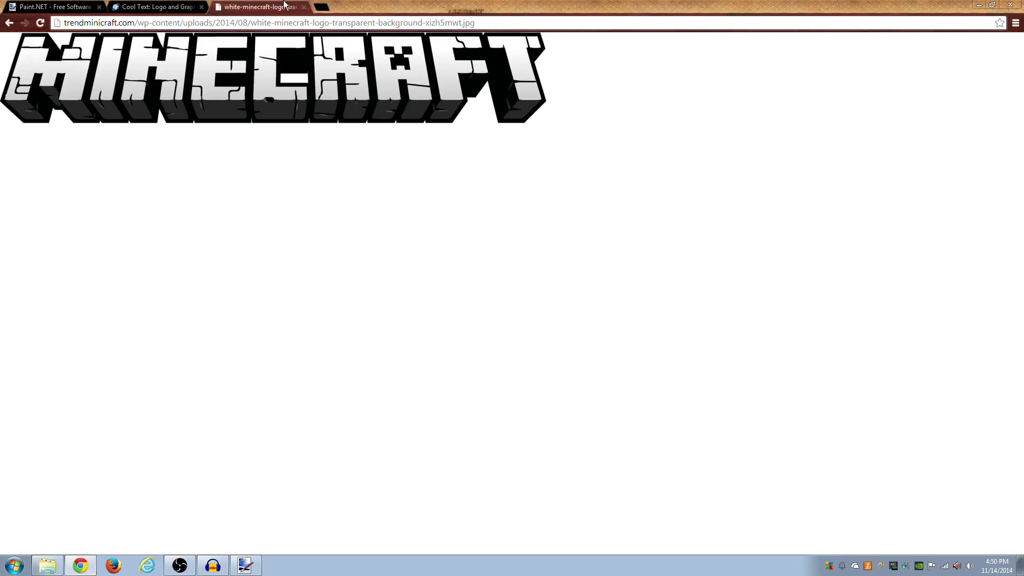
pyautogui.click(303, 6)
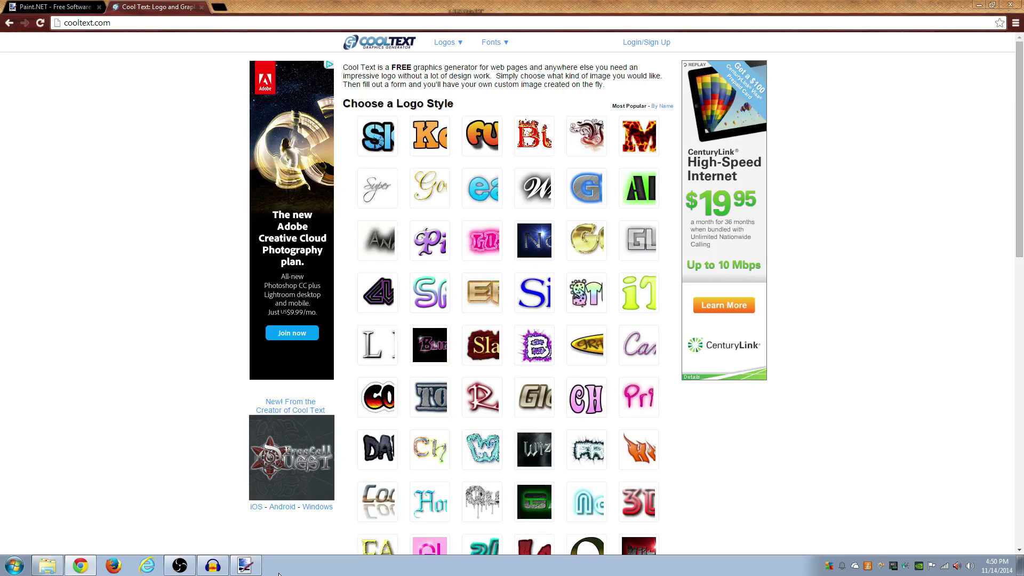
pyautogui.click(245, 566)
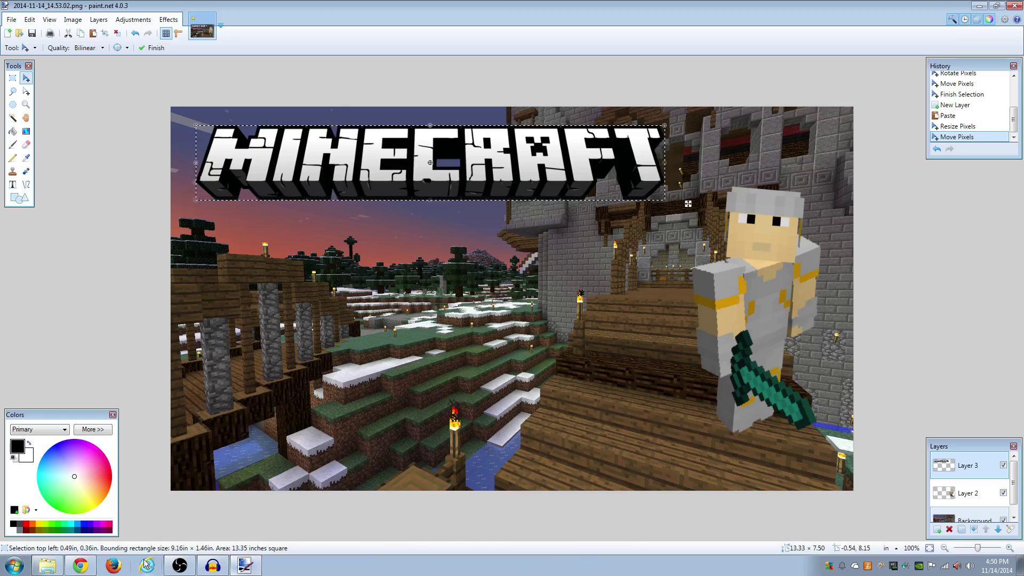
pyautogui.click(81, 565)
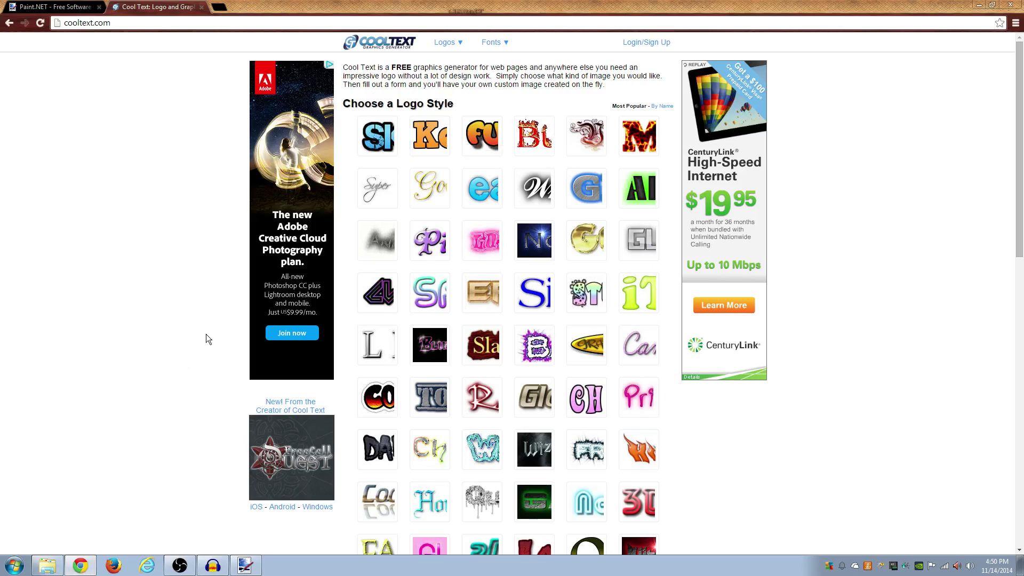
pyautogui.click(68, 8)
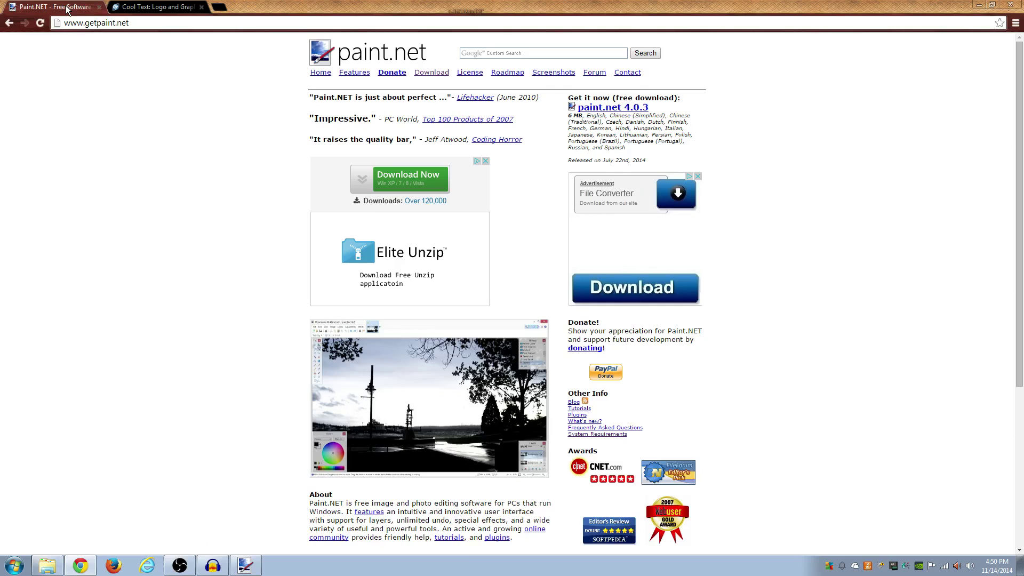
pyautogui.click(99, 7)
pyautogui.click(245, 565)
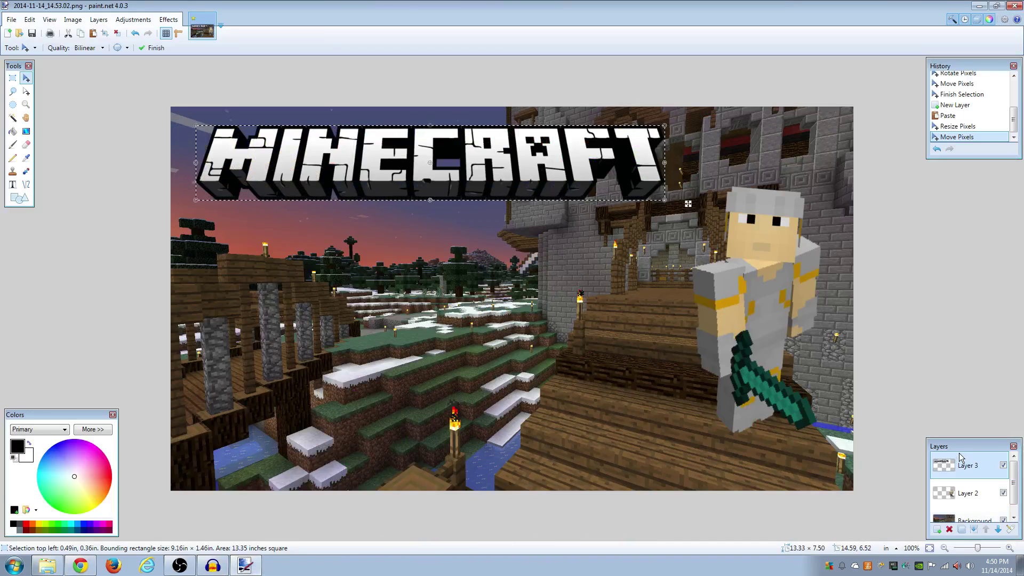
# Switch to Cool Text in Chrome, browse the logo styles and choose the Glossy style.
pyautogui.click(80, 565)
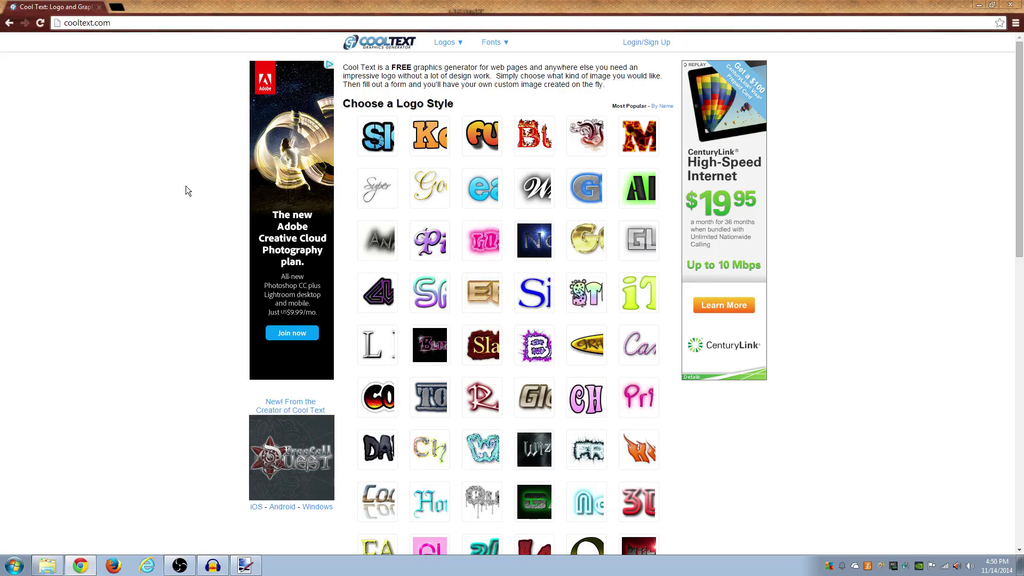
pyautogui.scroll(-12, 465, 161)
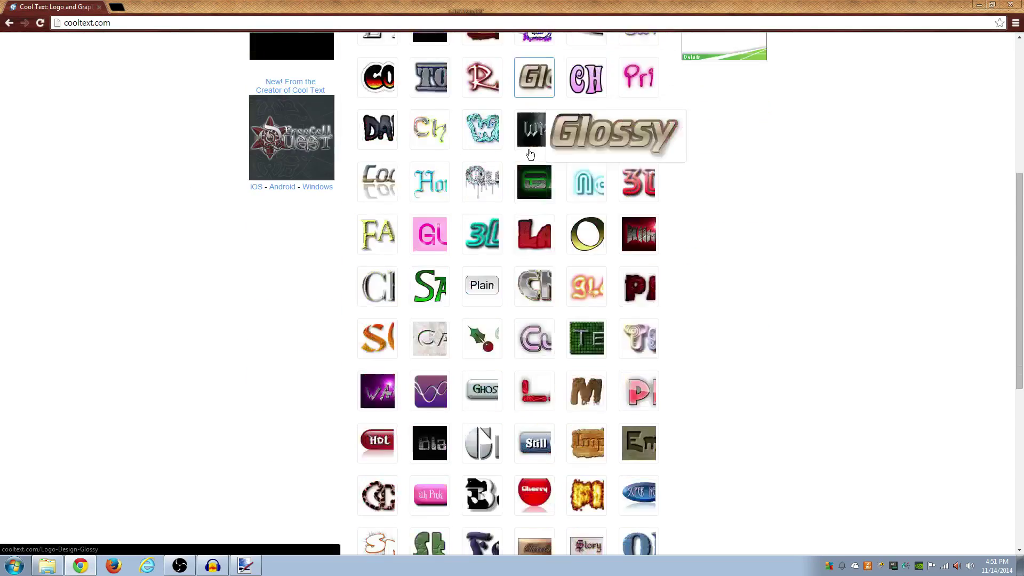
pyautogui.scroll(9, 535, 233)
pyautogui.scroll(3, 535, 233)
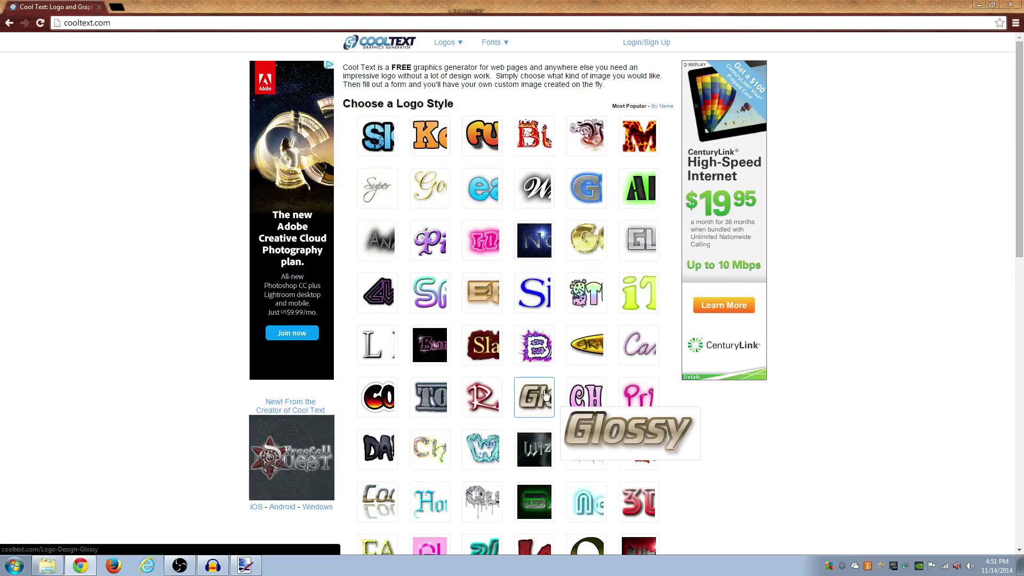
pyautogui.scroll(-1, 545, 395)
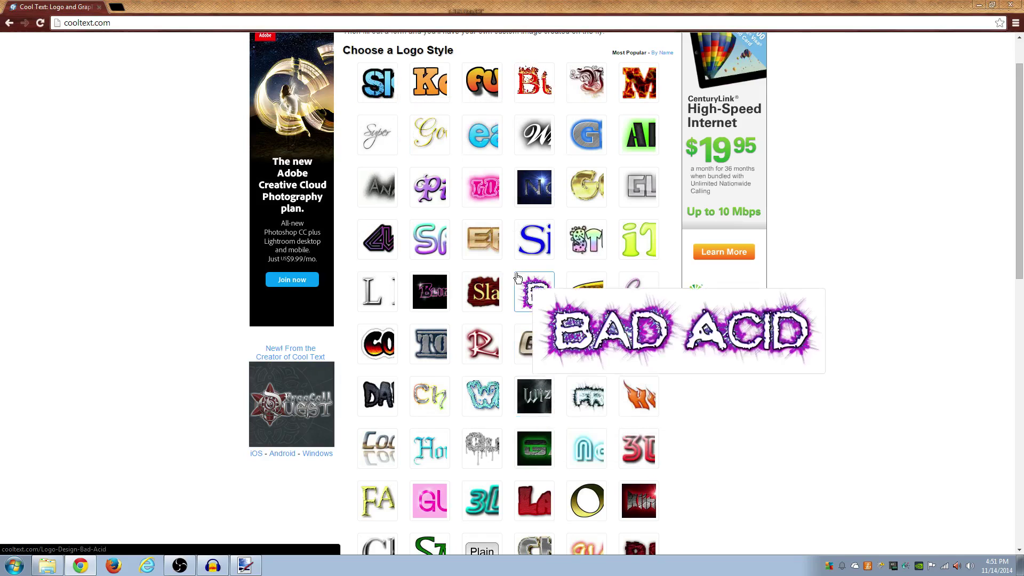
pyautogui.click(528, 354)
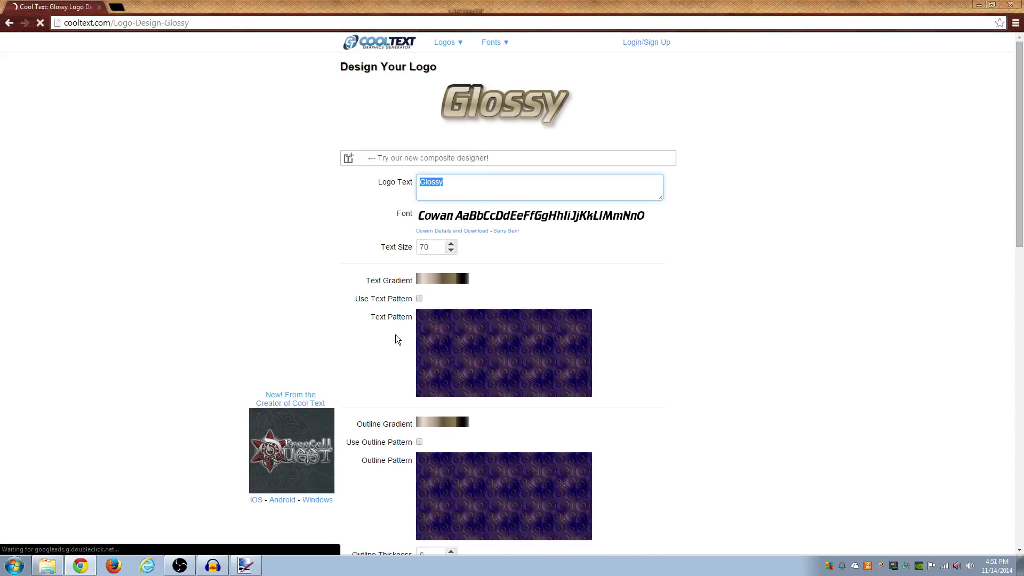
# Set the Glossy logo's text gradient to Blue Green and its outline gradient to Frost Black 01.
pyautogui.scroll(-9, 580, 254)
pyautogui.scroll(7, 640, 336)
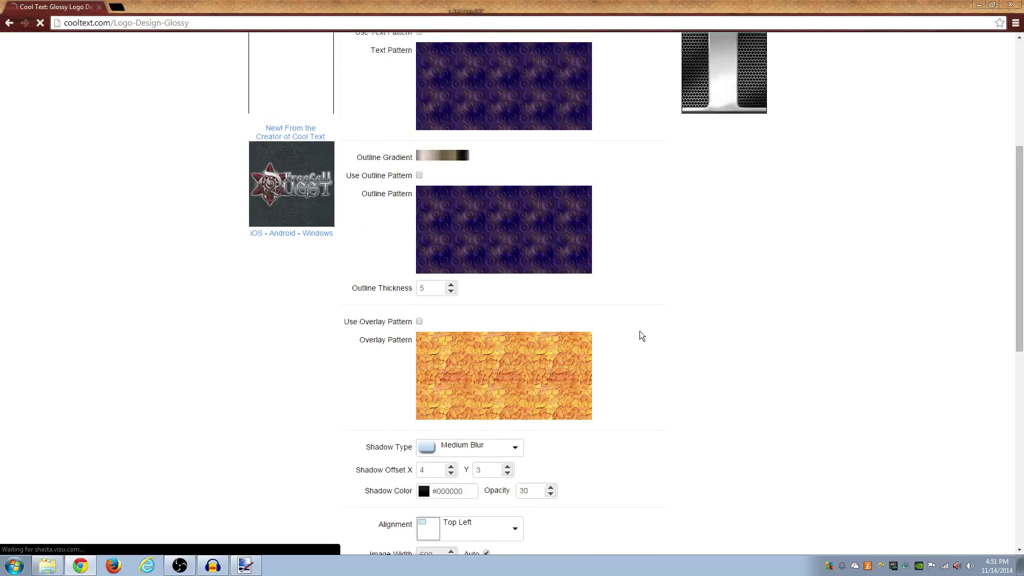
pyautogui.scroll(1, 597, 219)
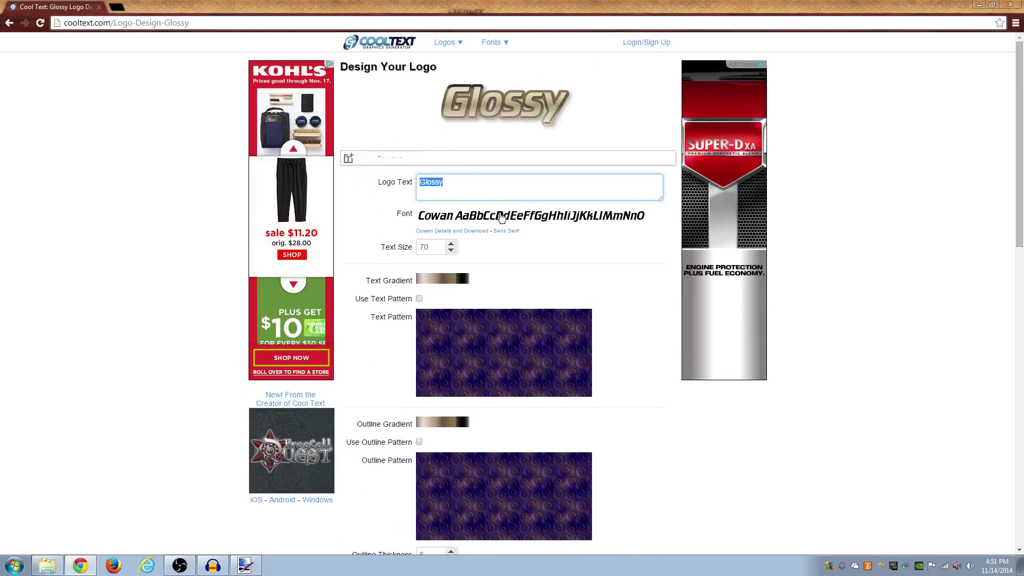
pyautogui.click(437, 277)
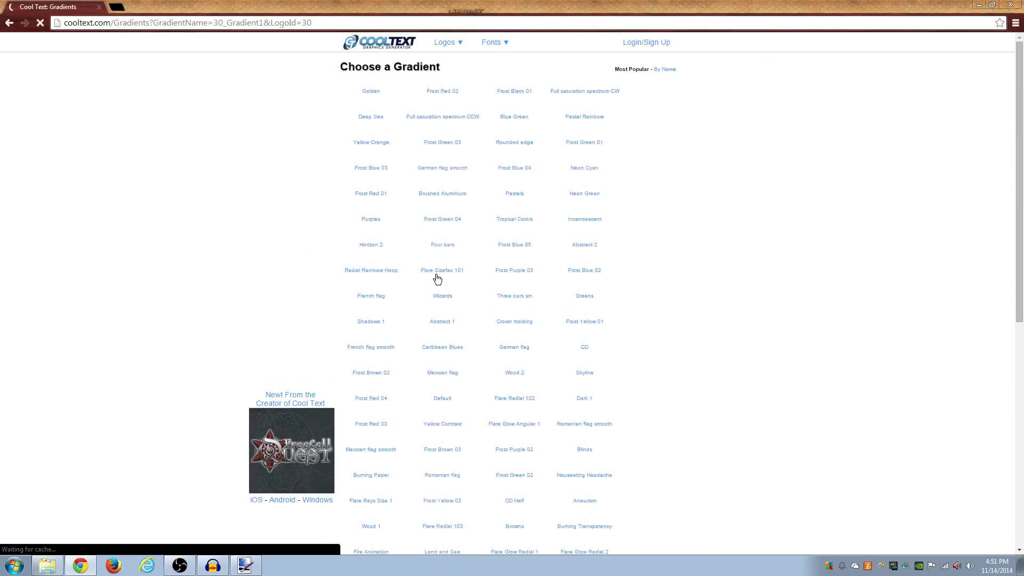
pyautogui.click(510, 117)
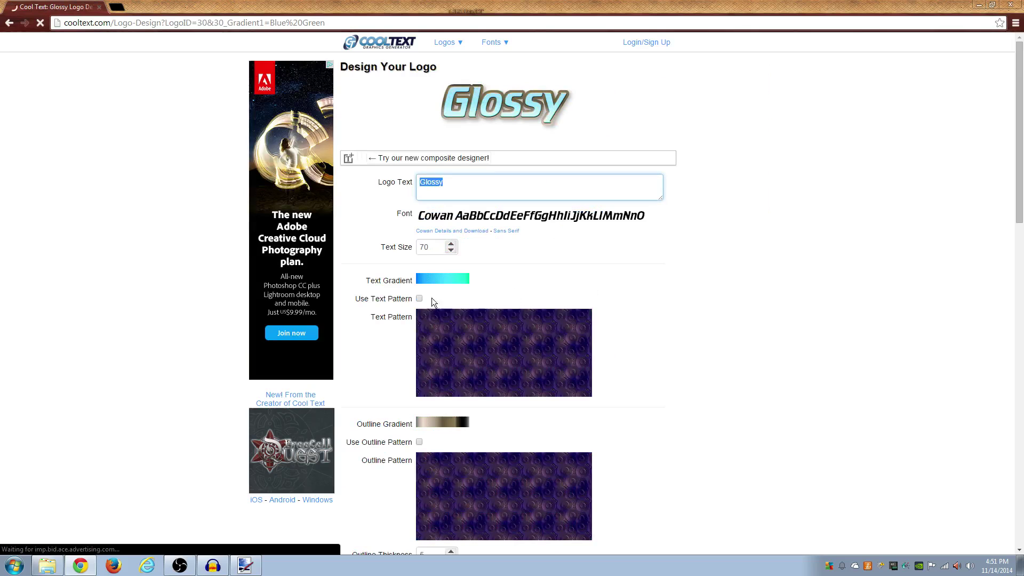
pyautogui.click(435, 422)
pyautogui.click(504, 85)
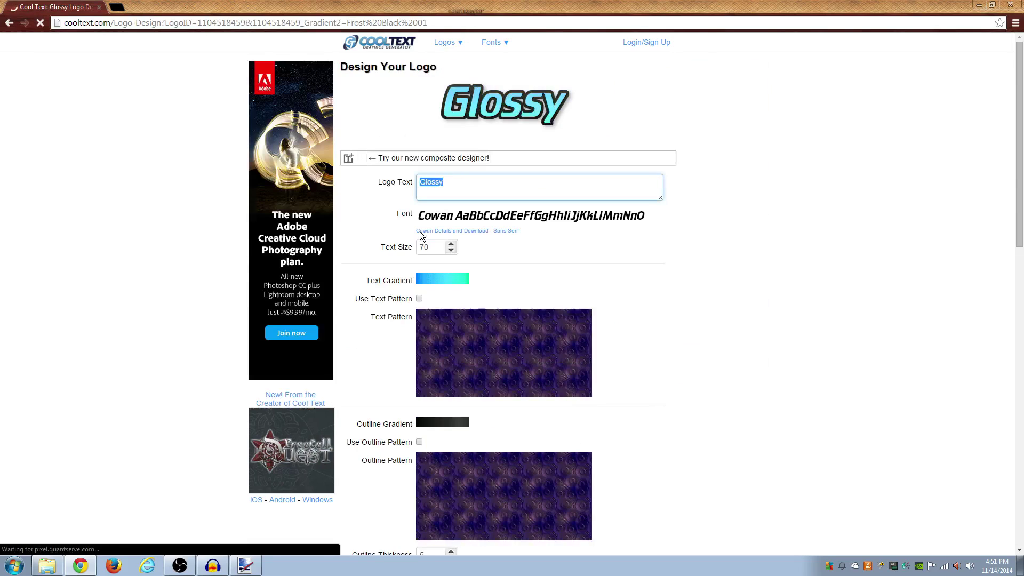
# Change the Glossy logo's font to Becker Medium from the Gothic font category.
pyautogui.click(388, 249)
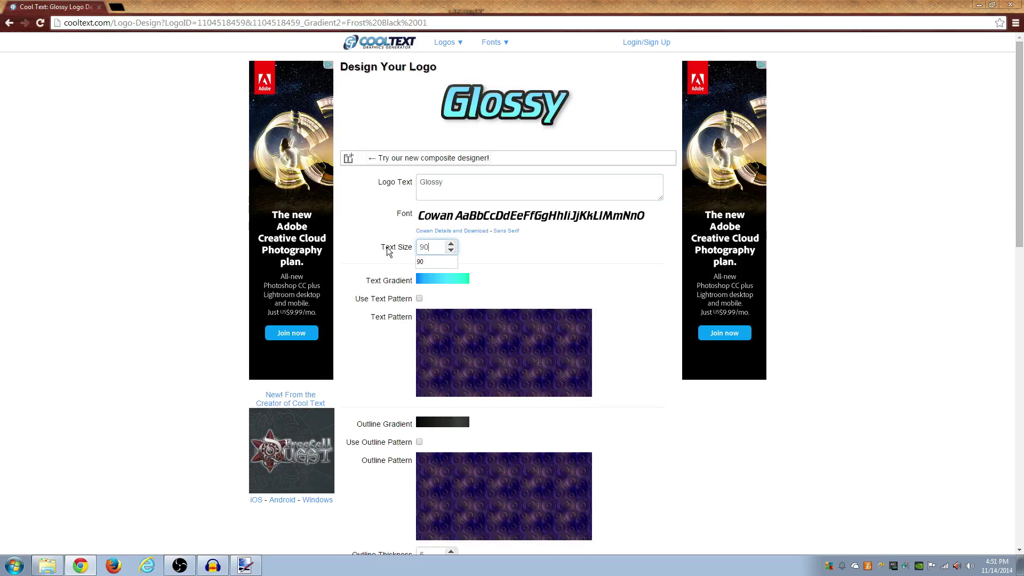
pyautogui.click(478, 215)
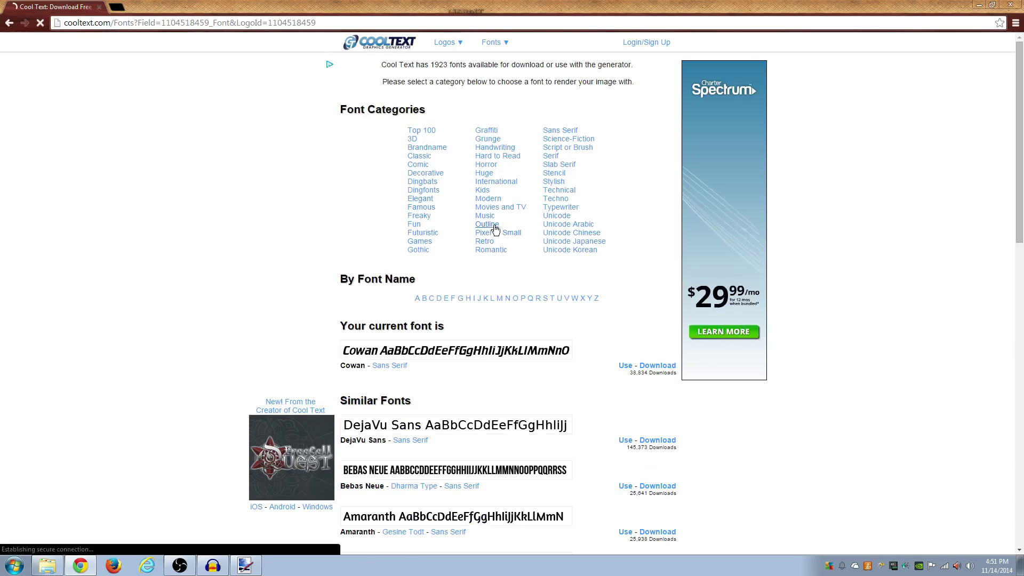
pyautogui.click(418, 250)
pyautogui.scroll(-5, 586, 252)
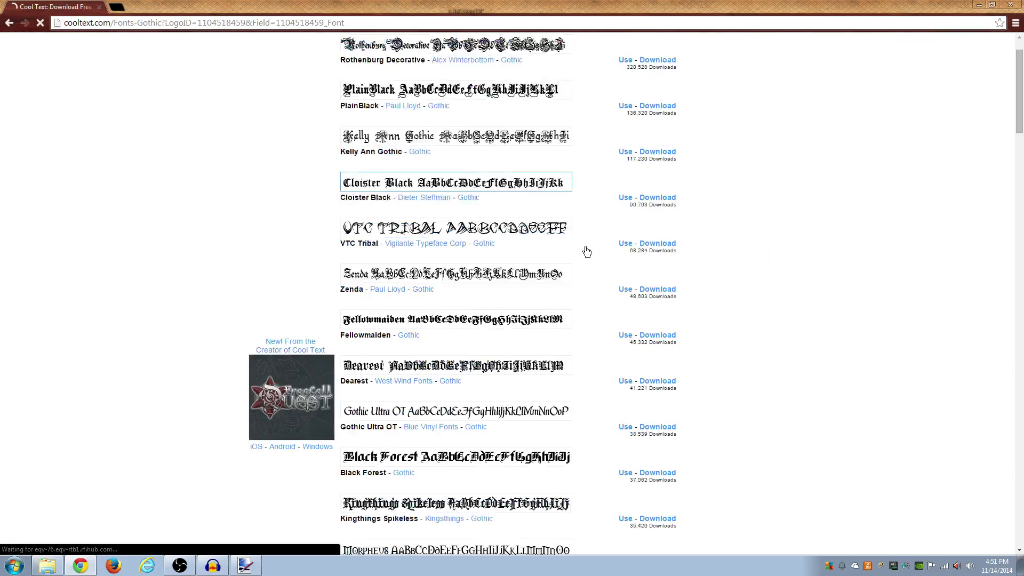
pyautogui.scroll(-6, 587, 255)
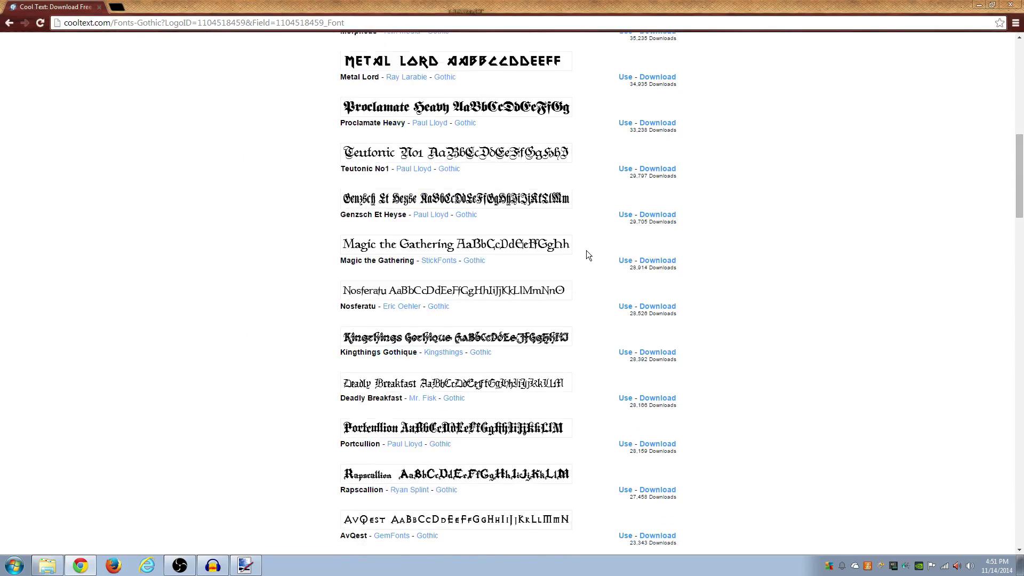
pyautogui.scroll(-3, 561, 309)
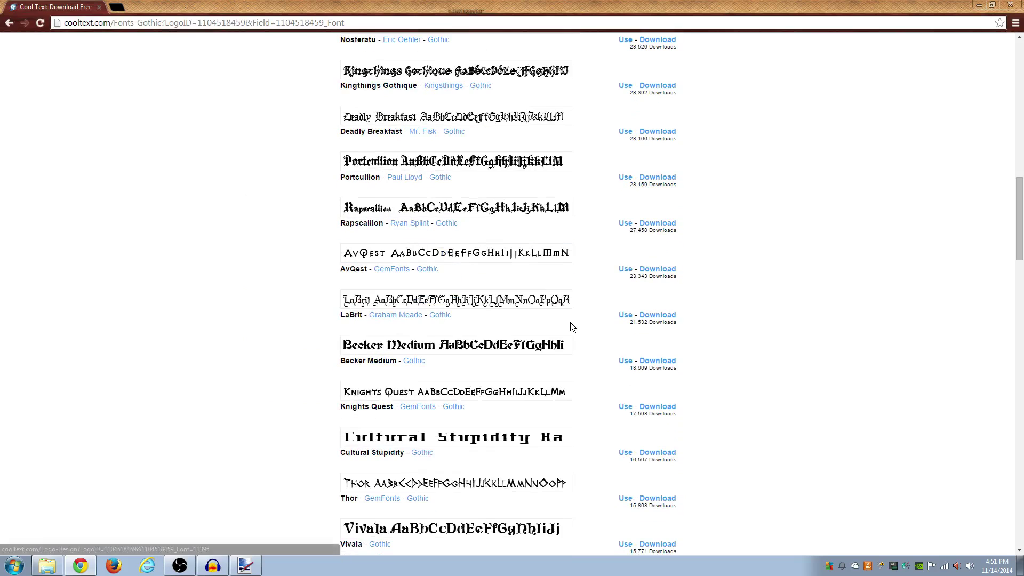
pyautogui.click(449, 354)
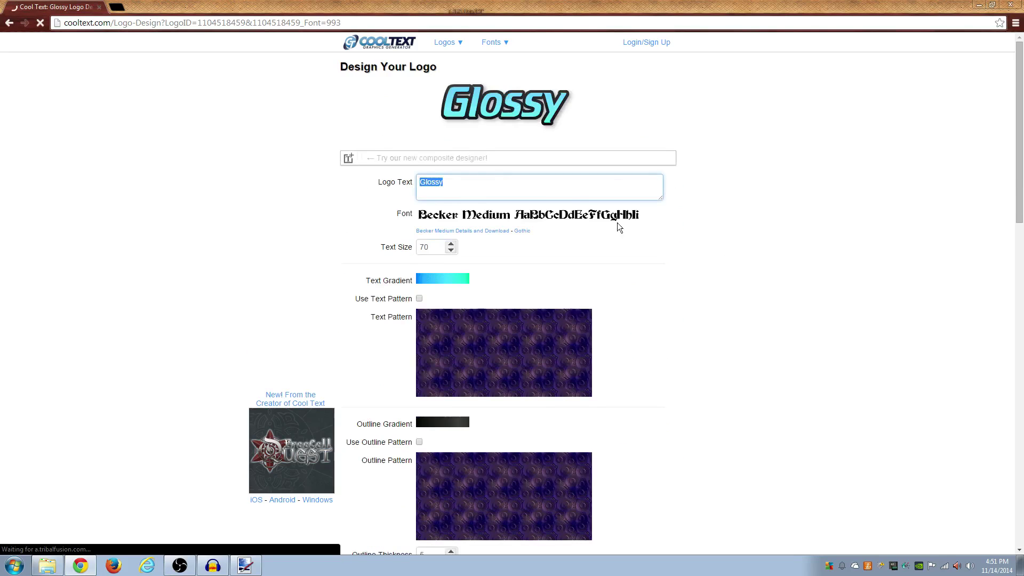
# Set the logo text to "Hocus Pocus SMP", copy the rendered title image and switch to paint.net.
pyautogui.write('Hocus Pocus SM')
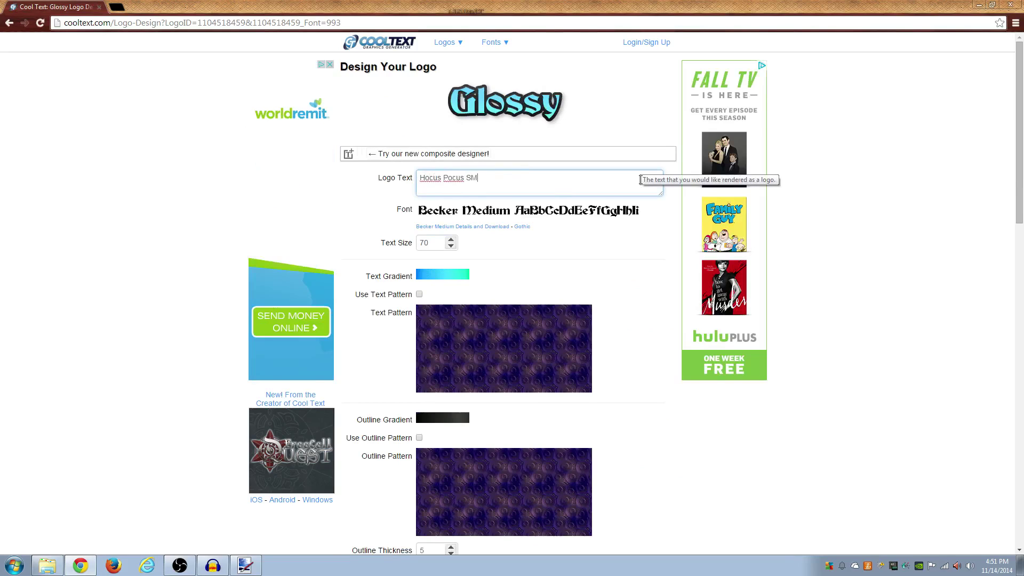
pyautogui.write('P')
pyautogui.rightClick(500, 101)
pyautogui.click(519, 135)
pyautogui.hotkey('alt', 'Tab')
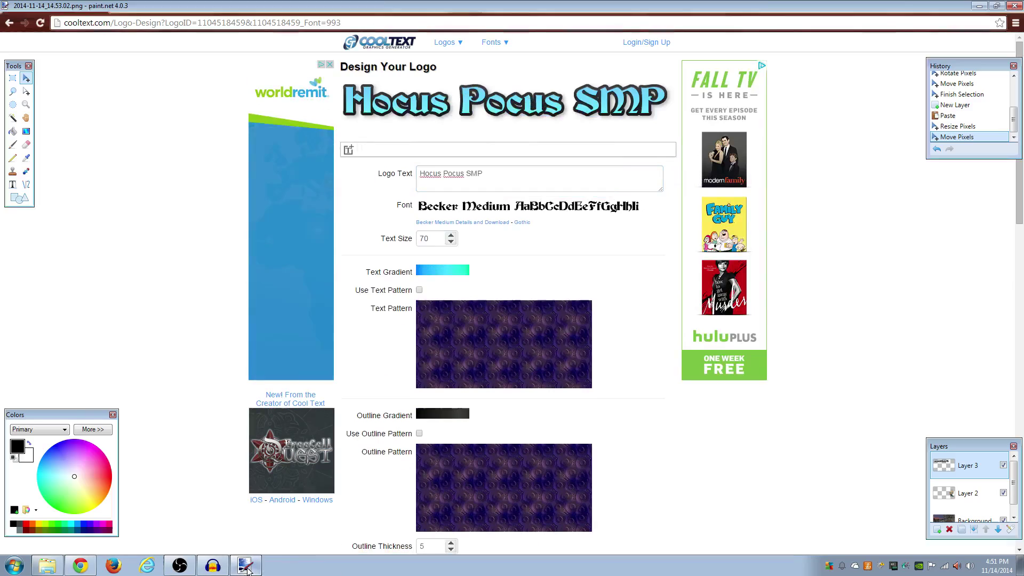
# Try the copied title on a new layer just below the Minecraft logo, and undo its placement and paste.
pyautogui.click(937, 530)
pyautogui.hotkey('ctrl', 'v')
pyautogui.moveTo(526, 151); pyautogui.dragTo(630, 233)
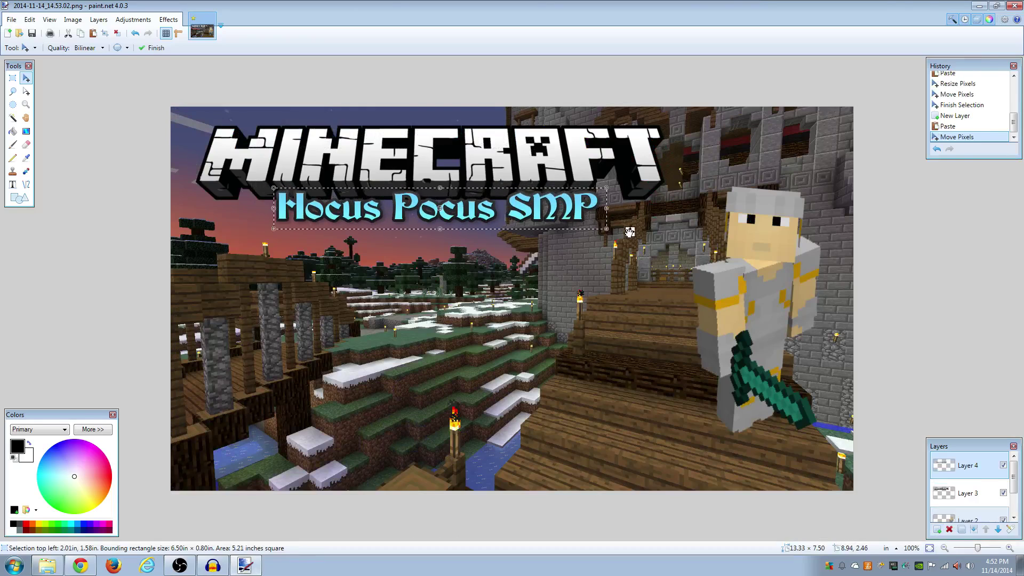
pyautogui.hotkey('ctrl', 'z')
pyautogui.hotkey('ctrl', 'z')
# Switch to Cool Text, set the title's text size to 90, copy the enlarged image and return to paint.net.
pyautogui.hotkey('alt', 'Tab')
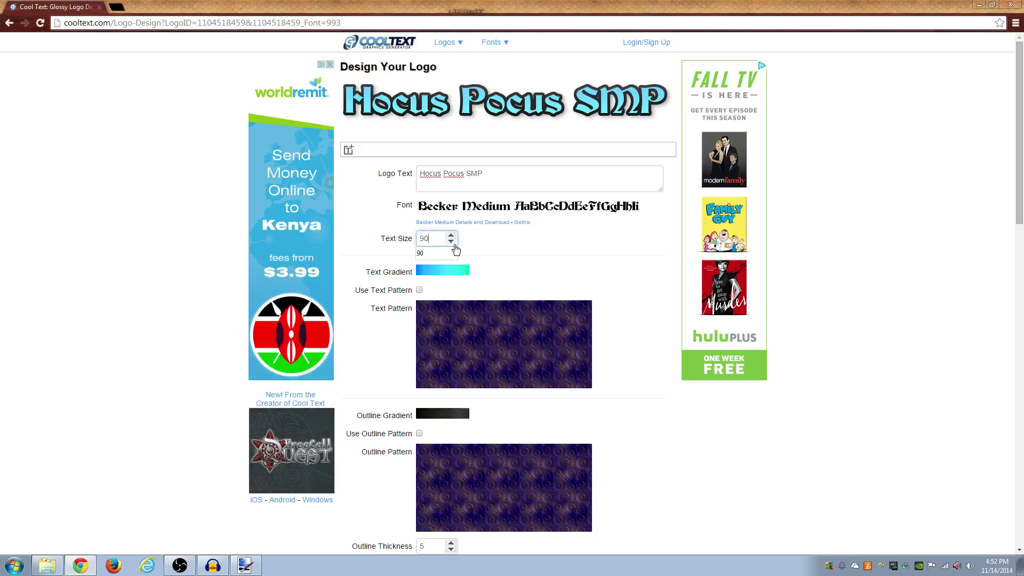
pyautogui.rightClick(486, 109)
pyautogui.click(514, 140)
pyautogui.click(245, 566)
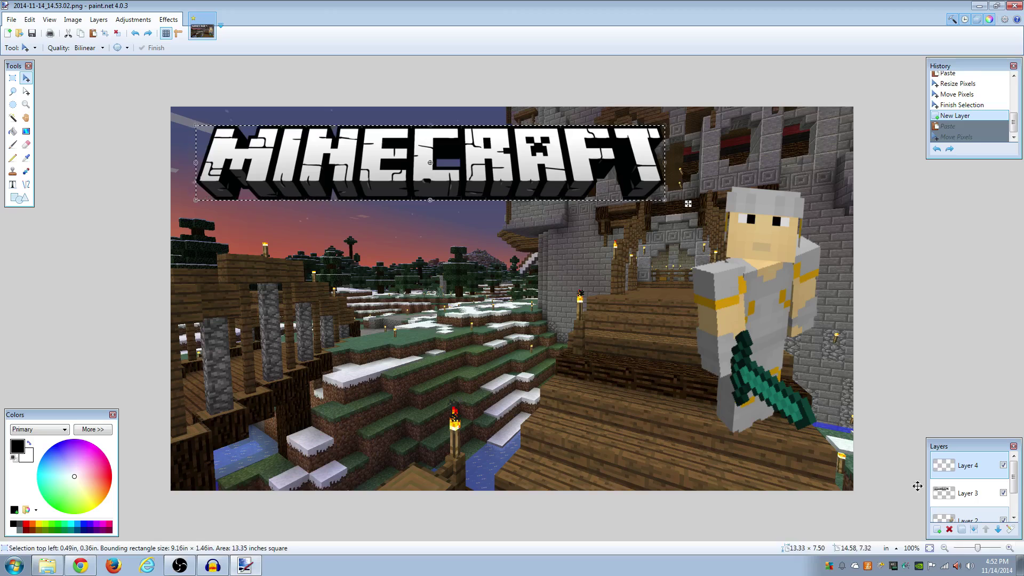
# Try the enlarged title below the Minecraft logo twice, undoing both placements and the empty new layer.
pyautogui.hotkey('ctrl', 'shift', 'v')
pyautogui.moveTo(620, 161); pyautogui.dragTo(673, 236)
pyautogui.hotkey('ctrl', 'z')
pyautogui.hotkey('ctrl', 'z')
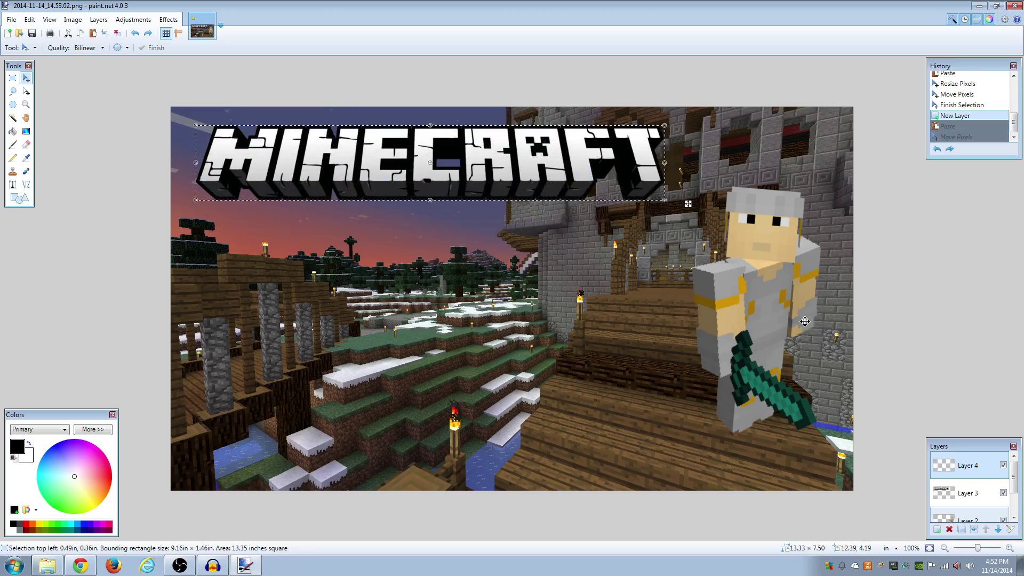
pyautogui.hotkey('ctrl', 'z')
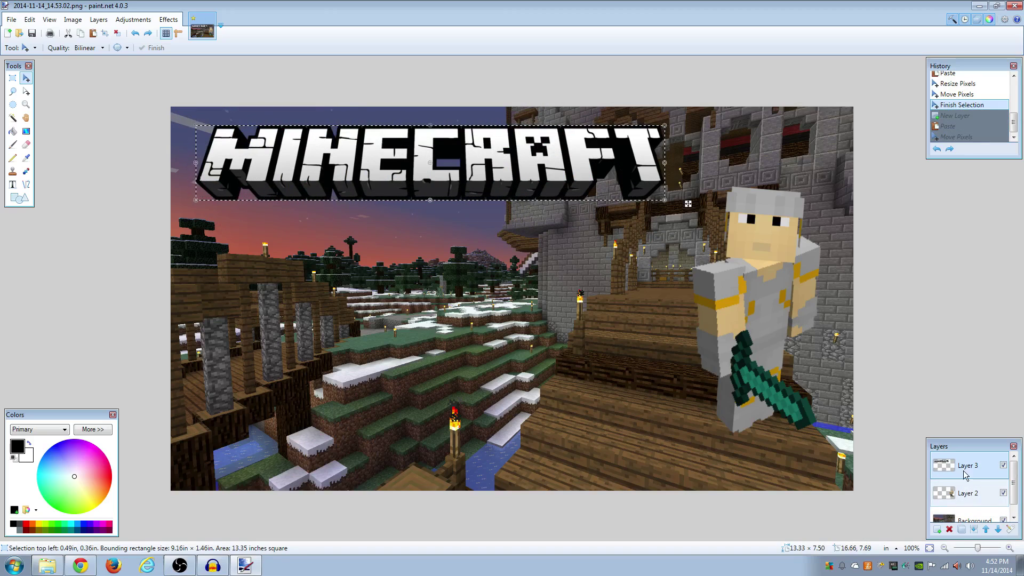
pyautogui.hotkey('ctrl', 'v')
pyautogui.moveTo(608, 156); pyautogui.dragTo(664, 235)
pyautogui.hotkey('ctrl', 'z')
pyautogui.hotkey('ctrl', 'z')
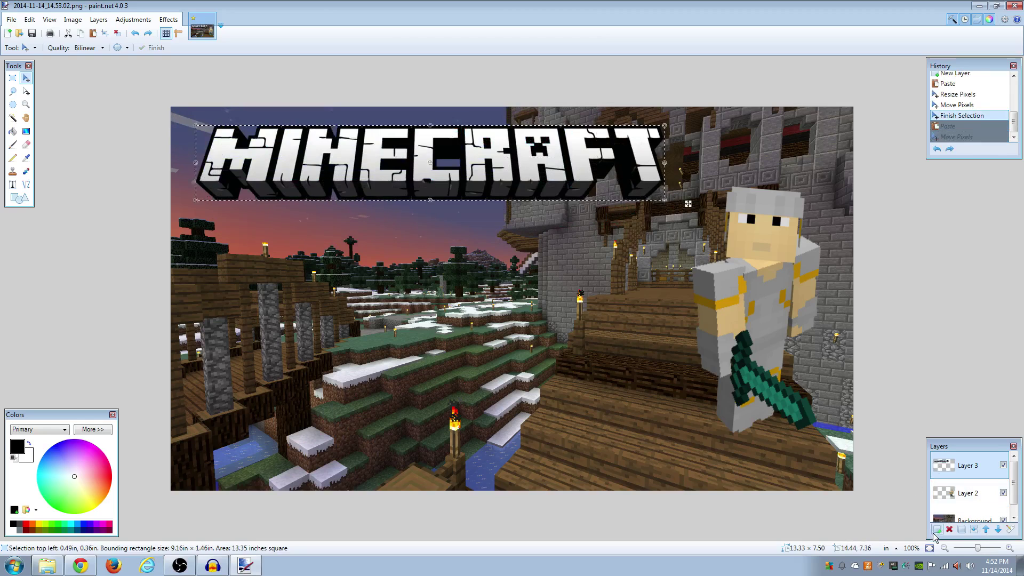
# Paste the Hocus Pocus SMP title onto a new layer and place it directly below the Minecraft logo, about 1.06 inches across and 1.46 inches down.
pyautogui.hotkey('ctrl', 'shift', 'n')
pyautogui.hotkey('ctrl', 'v')
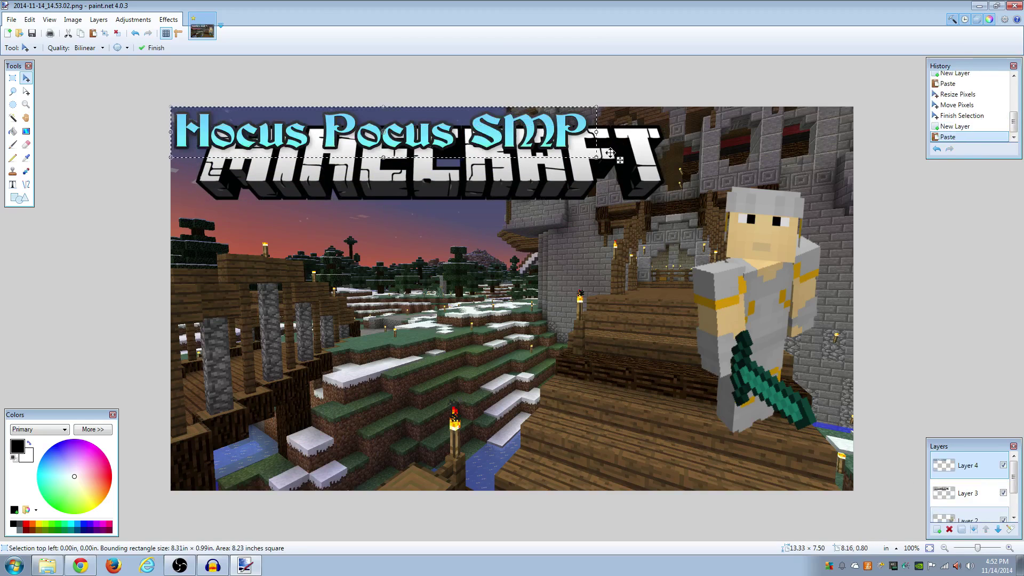
pyautogui.moveTo(663, 212); pyautogui.dragTo(675, 235)
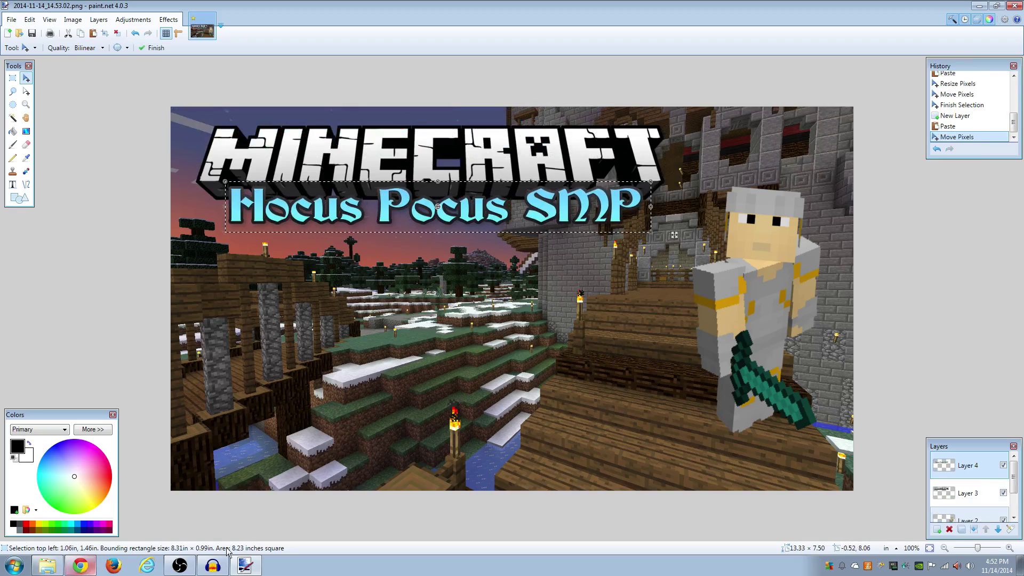
# Switch to Cool Text in Chrome and change the title's font to Coda from the Modern font category.
pyautogui.click(89, 570)
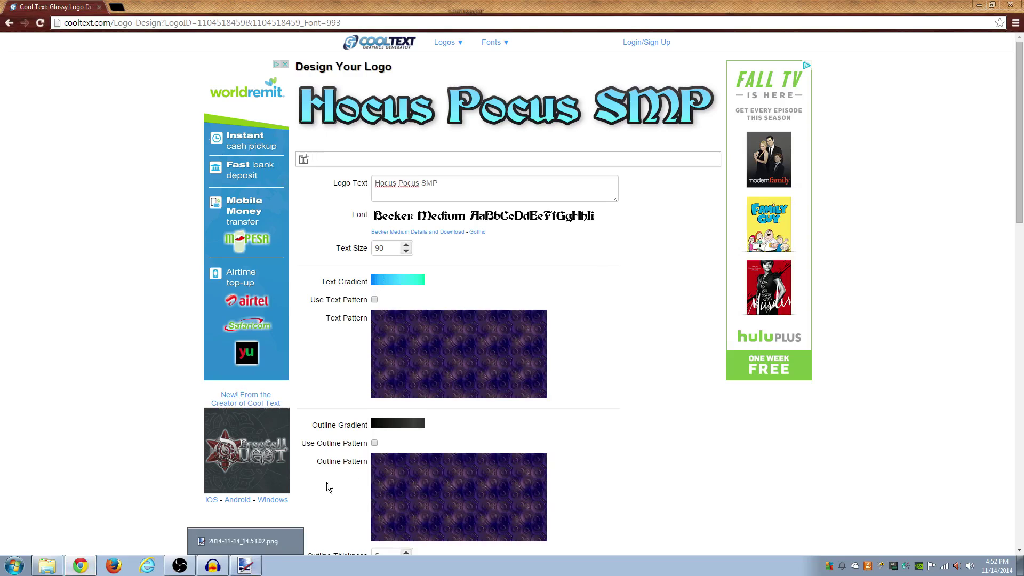
pyautogui.click(246, 567)
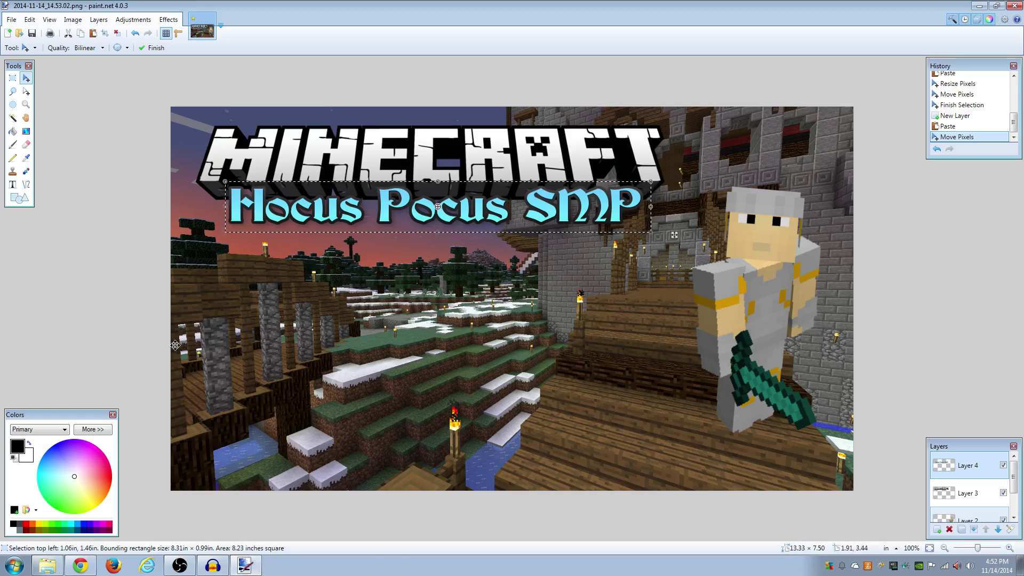
pyautogui.click(95, 567)
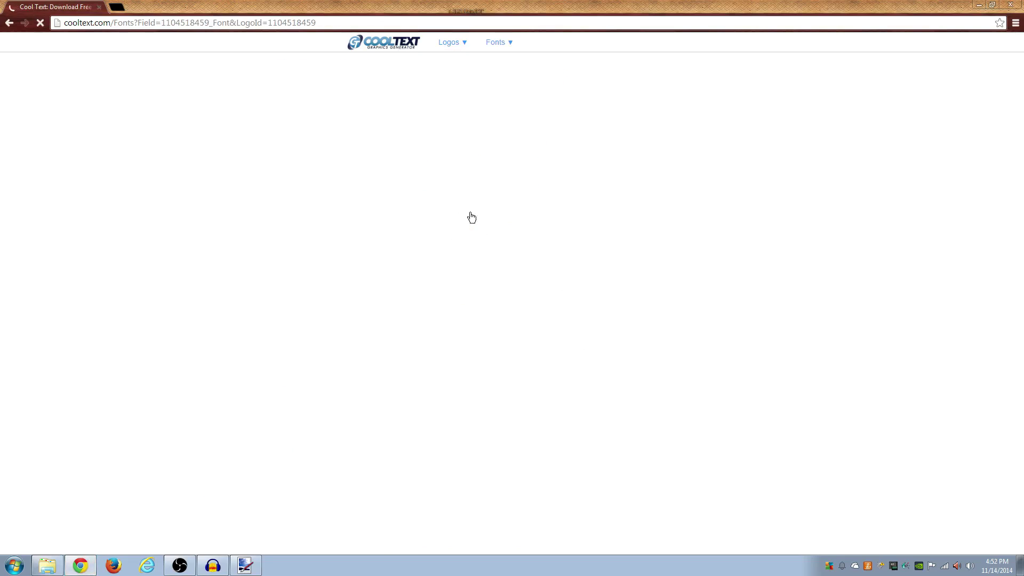
pyautogui.click(490, 200)
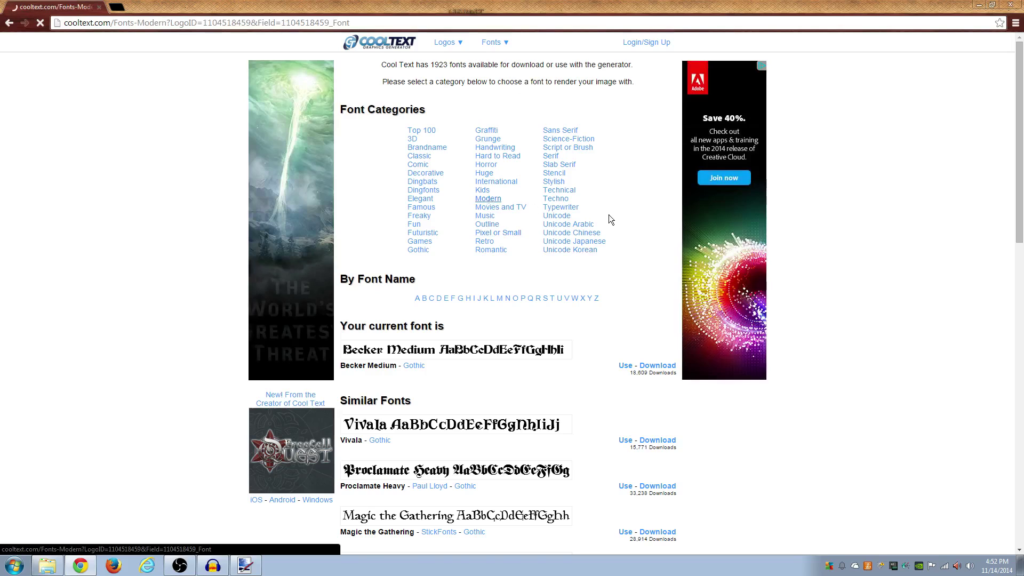
pyautogui.scroll(-9, 558, 252)
pyautogui.scroll(-11, 558, 253)
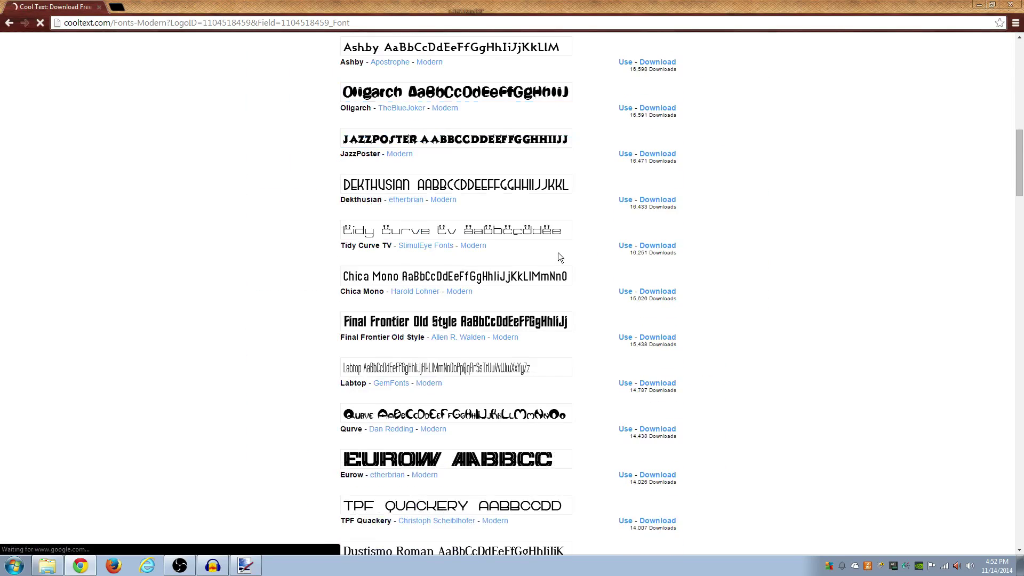
pyautogui.scroll(-5, 558, 253)
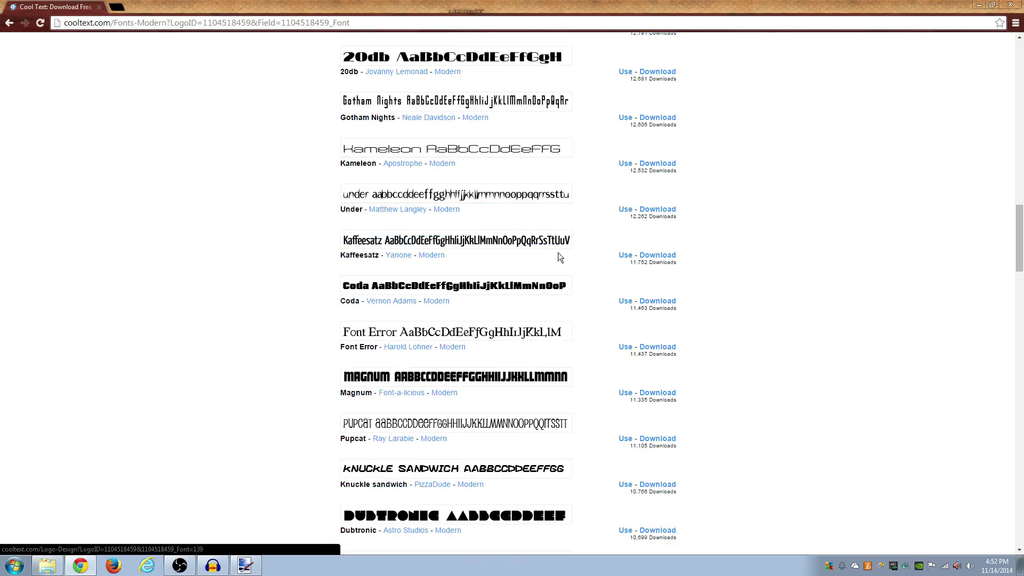
pyautogui.click(465, 233)
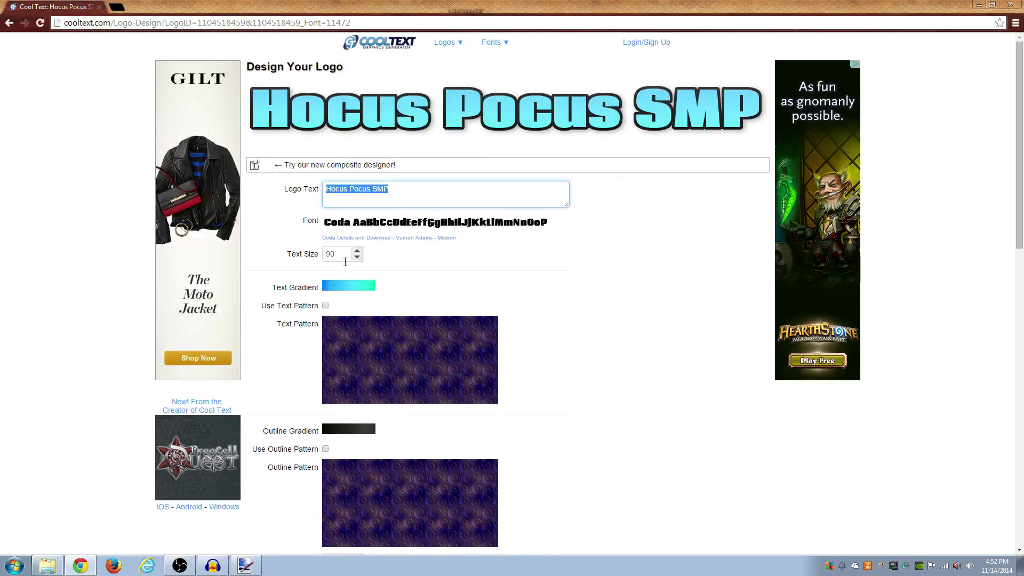
# Set the Hocus Pocus SMP title's text gradient to Frost Green 01.
pyautogui.click(348, 286)
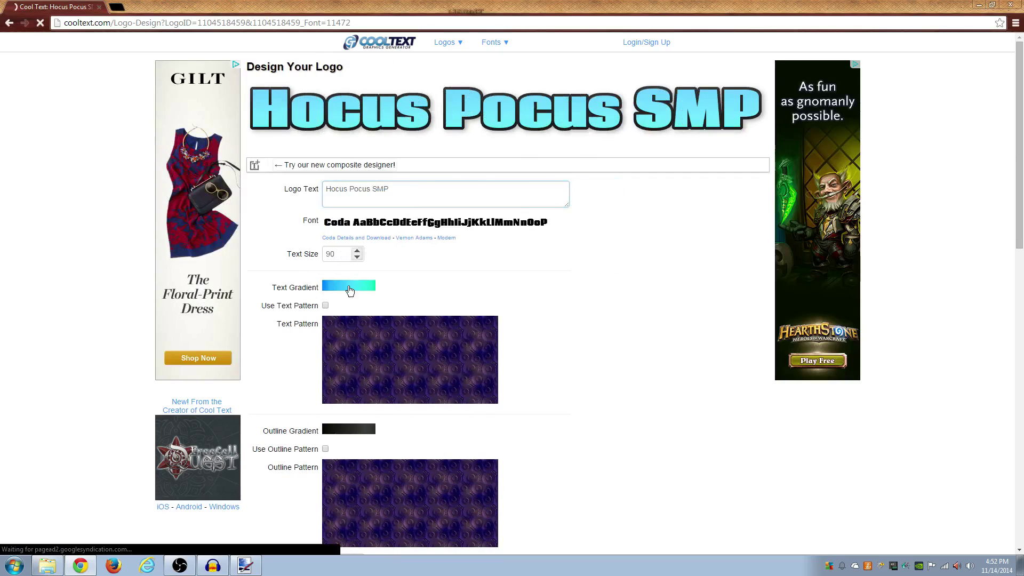
pyautogui.click(584, 143)
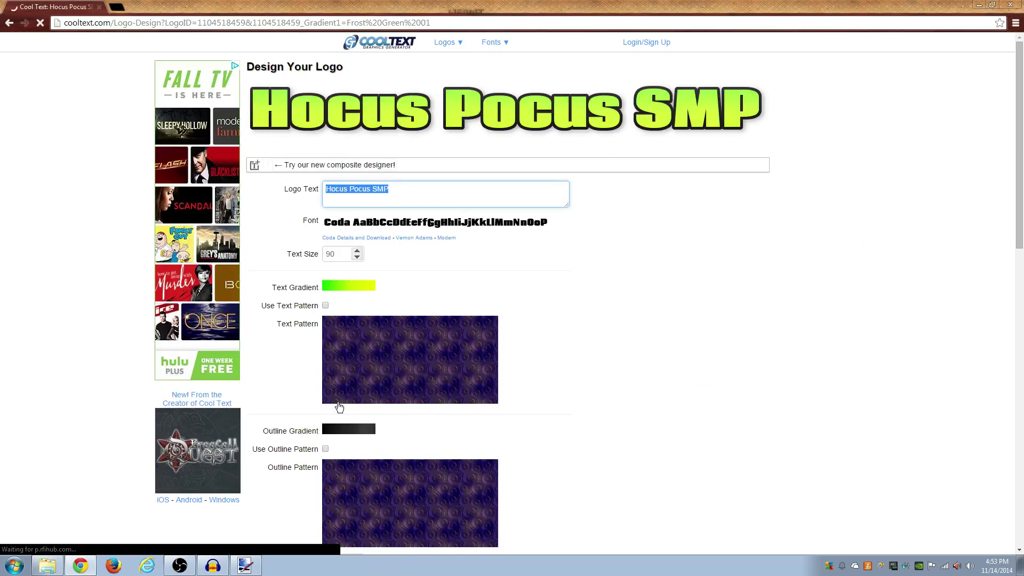
pyautogui.rightClick(348, 434)
pyautogui.click(595, 355)
pyautogui.scroll(-2, 567, 332)
pyautogui.scroll(2, 566, 332)
# Copy the green title image with text size 90, and add a new layer for it in paint.net.
pyautogui.rightClick(451, 112)
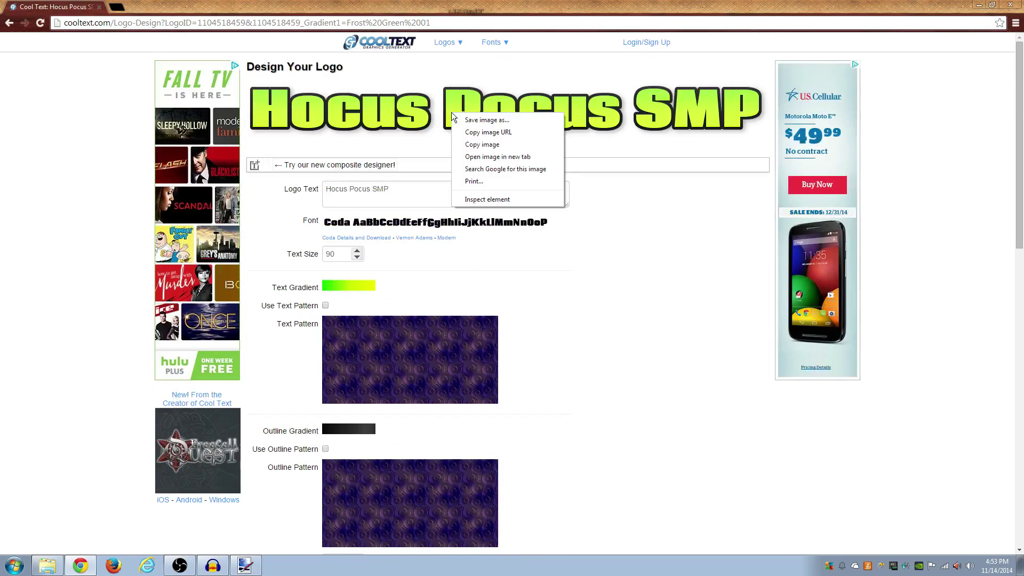
pyautogui.click(482, 143)
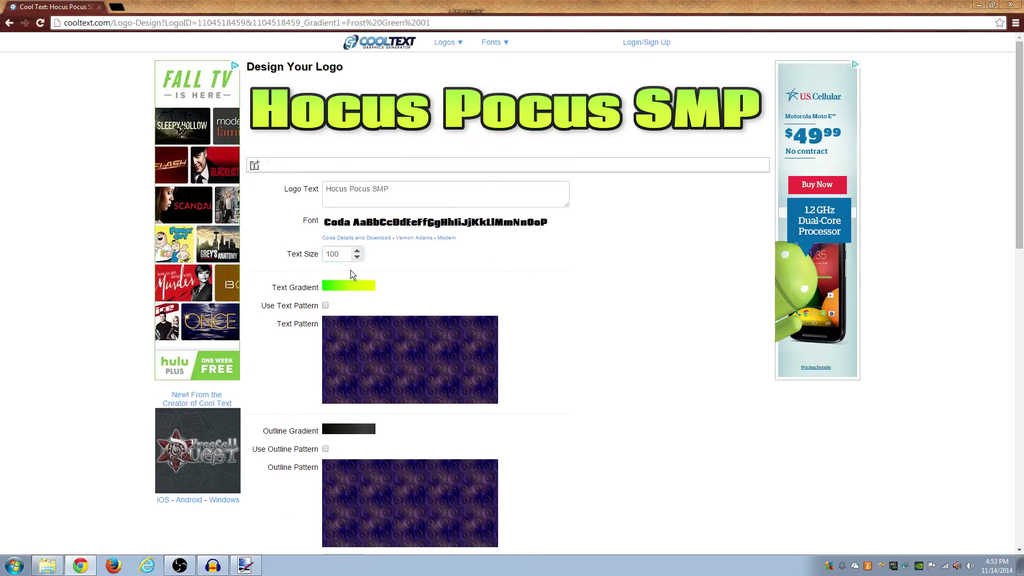
pyautogui.click(329, 262)
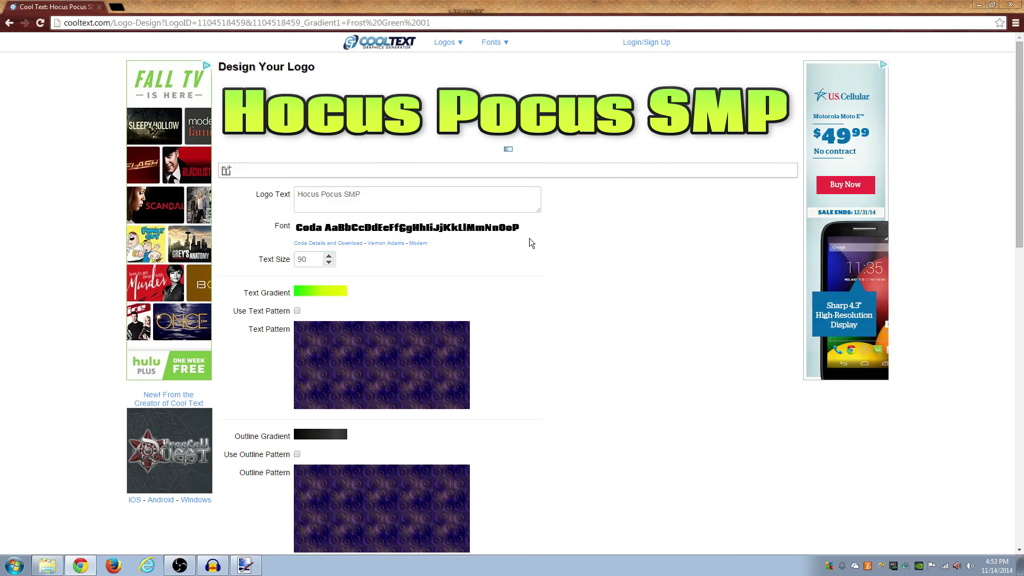
pyautogui.rightClick(469, 115)
pyautogui.click(482, 142)
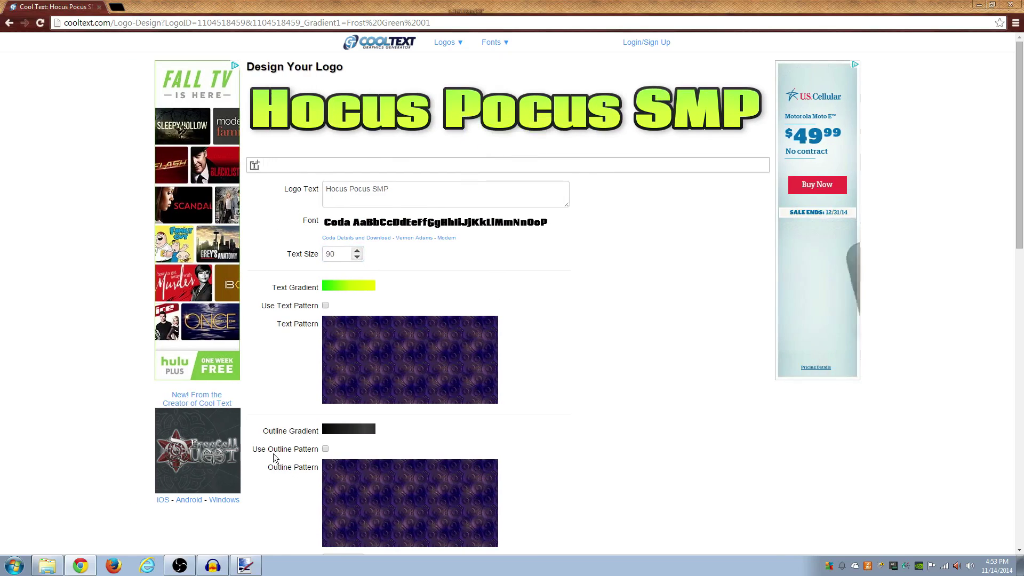
pyautogui.click(245, 566)
pyautogui.hotkey('ctrl', 'shift', 'n')
# Try the green Hocus Pocus SMP title across the lower part of the thumbnail, and undo its placement and paste.
pyautogui.hotkey('ctrl', 'v')
pyautogui.moveTo(718, 166); pyautogui.dragTo(734, 409)
pyautogui.hotkey('ctrl', 'z')
pyautogui.hotkey('ctrl', 'z')
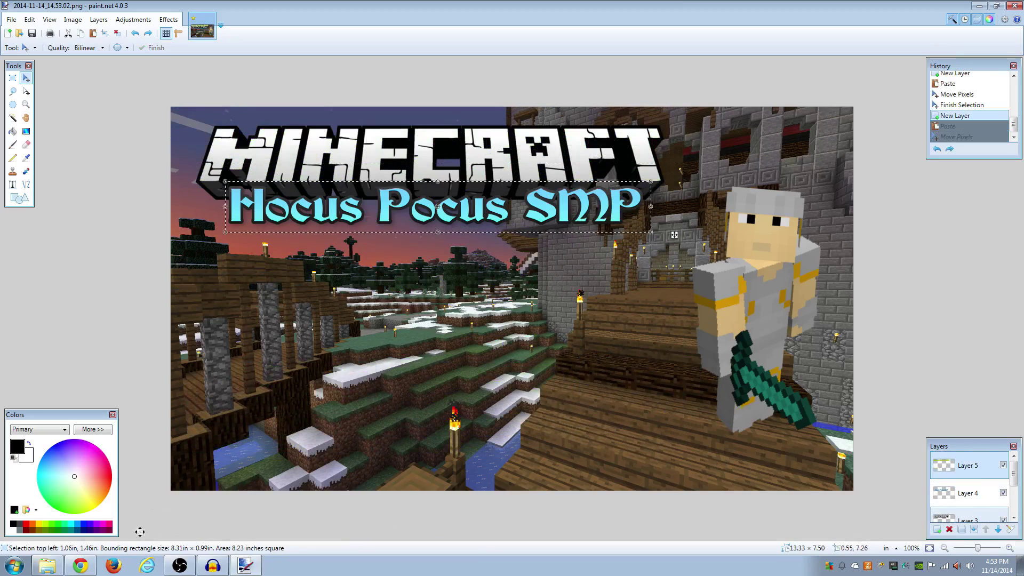
# Switch back to Cool Text in Chrome and replace the logo text with "New Beginnings".
pyautogui.hotkey('alt', 'Tab')
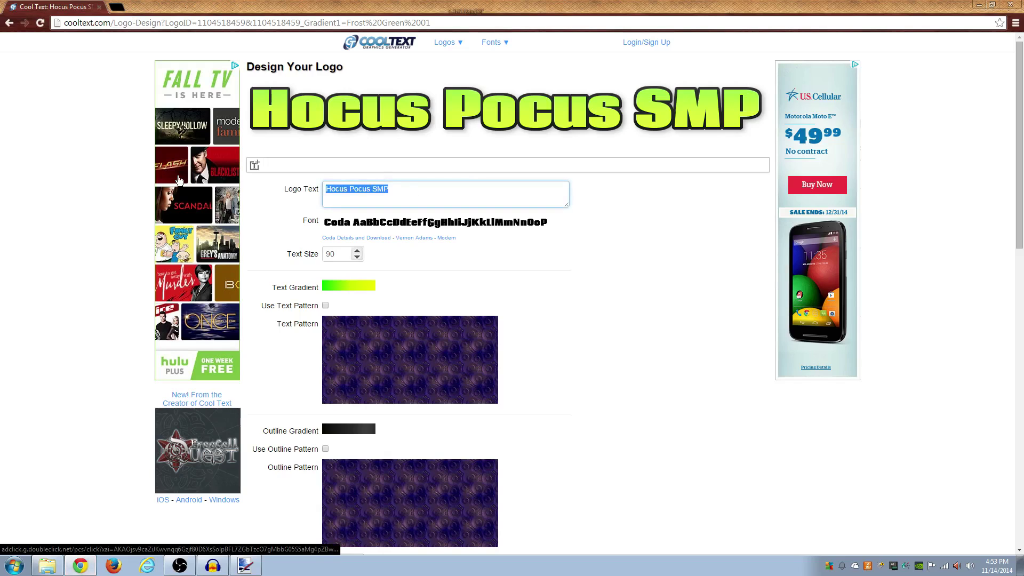
pyautogui.write('New Beginni')
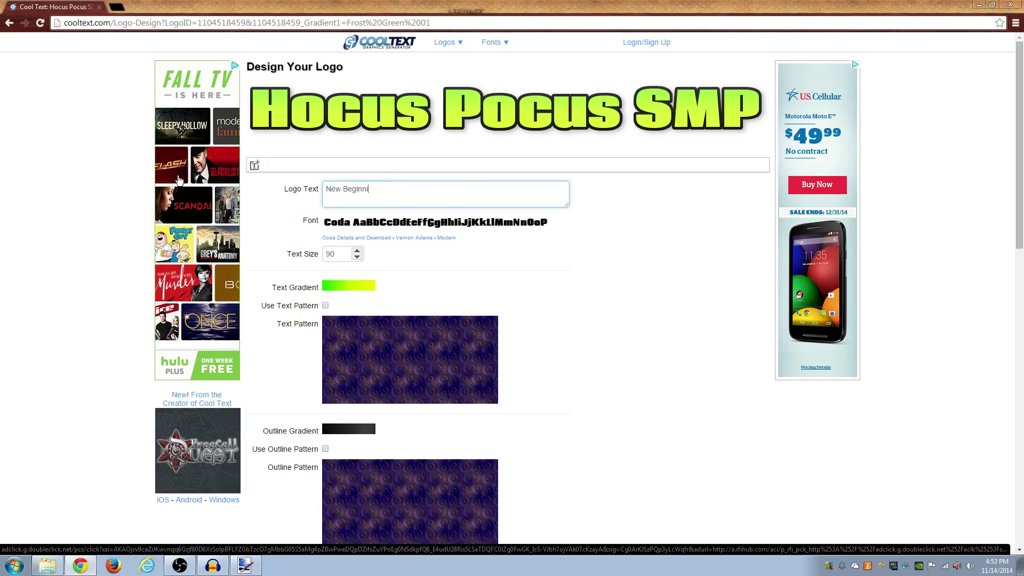
pyautogui.write('ngas')
pyautogui.press('BackSpace')
pyautogui.press('BackSpace')
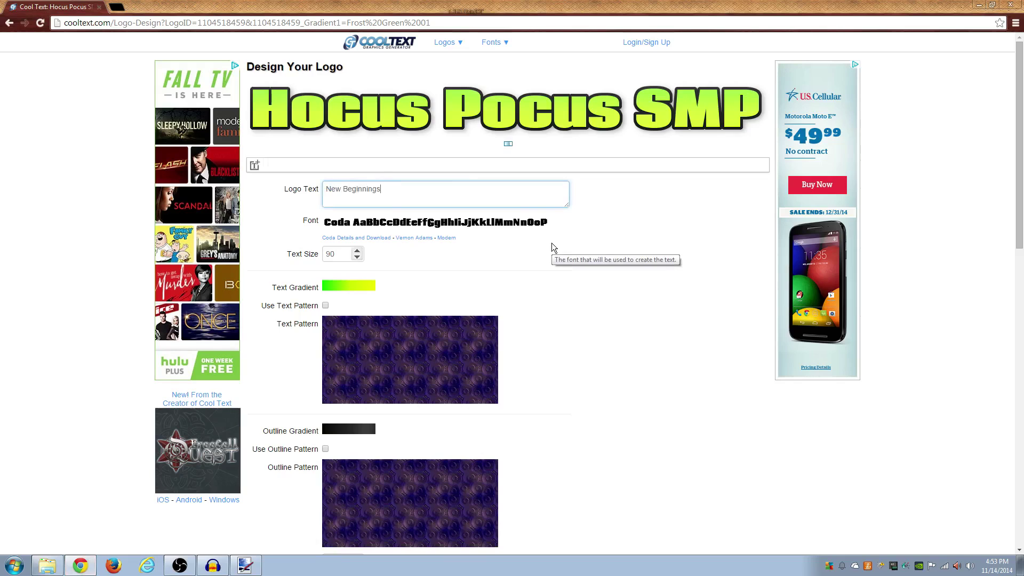
pyautogui.write('s')
# Copy the rendered New Beginnings title and paste it onto the empty top layer in paint.net.
pyautogui.rightClick(524, 115)
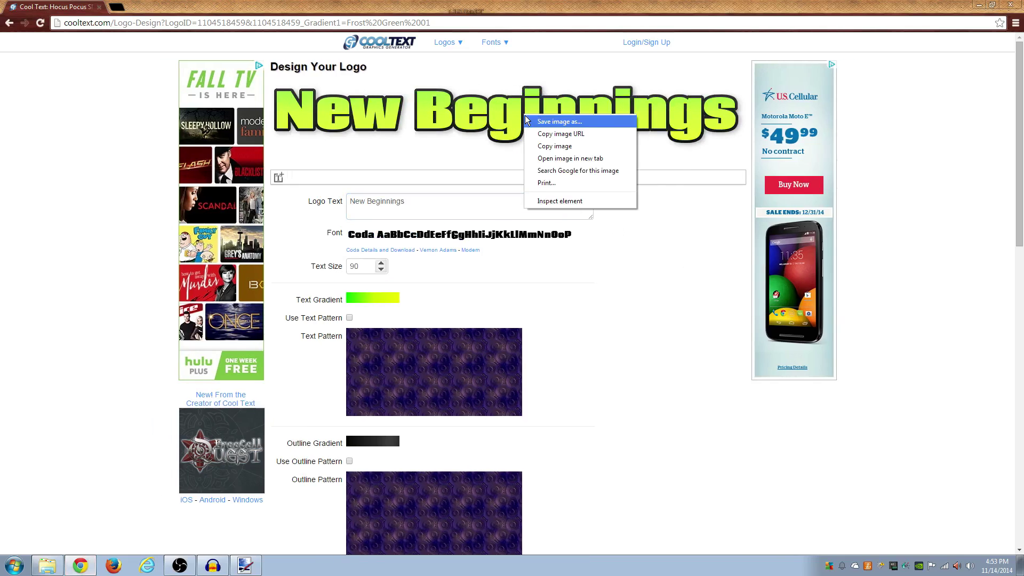
pyautogui.click(629, 280)
pyautogui.rightClick(494, 115)
pyautogui.click(525, 145)
pyautogui.click(245, 565)
pyautogui.hotkey('ctrl', 'v')
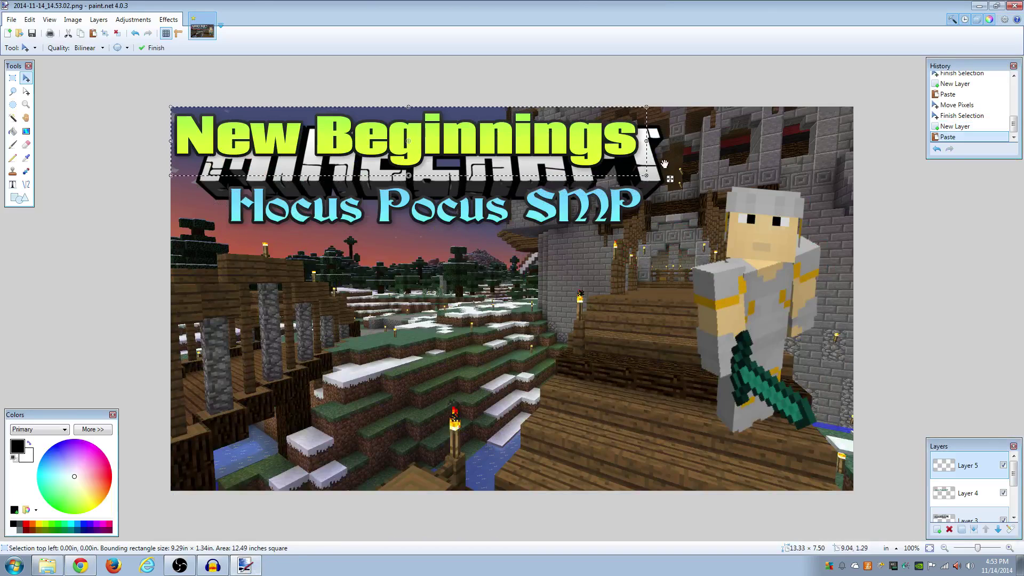
# Move the New Beginnings title to the lower part of the thumbnail, and copy an "Episode 1:" title from Cool Text in Chrome.
pyautogui.moveTo(634, 171); pyautogui.dragTo(710, 423)
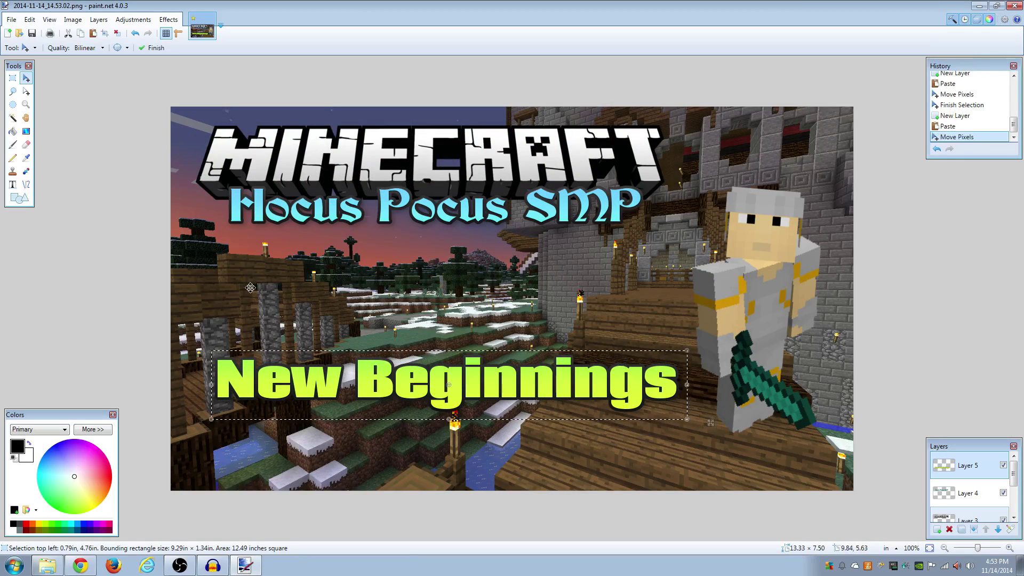
pyautogui.click(80, 564)
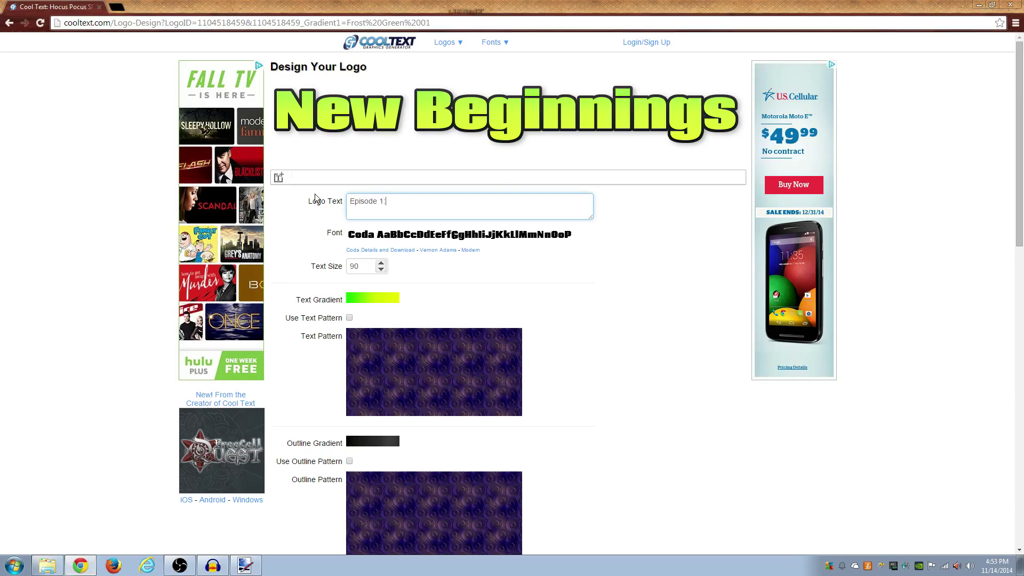
pyautogui.rightClick(502, 109)
pyautogui.click(533, 142)
# Paste the Episode 1: title onto a new layer in paint.net, position it directly above New Beginnings, and deselect it.
pyautogui.click(248, 566)
pyautogui.click(936, 530)
pyautogui.hotkey('ctrl', 'v')
pyautogui.moveTo(485, 180); pyautogui.dragTo(620, 366)
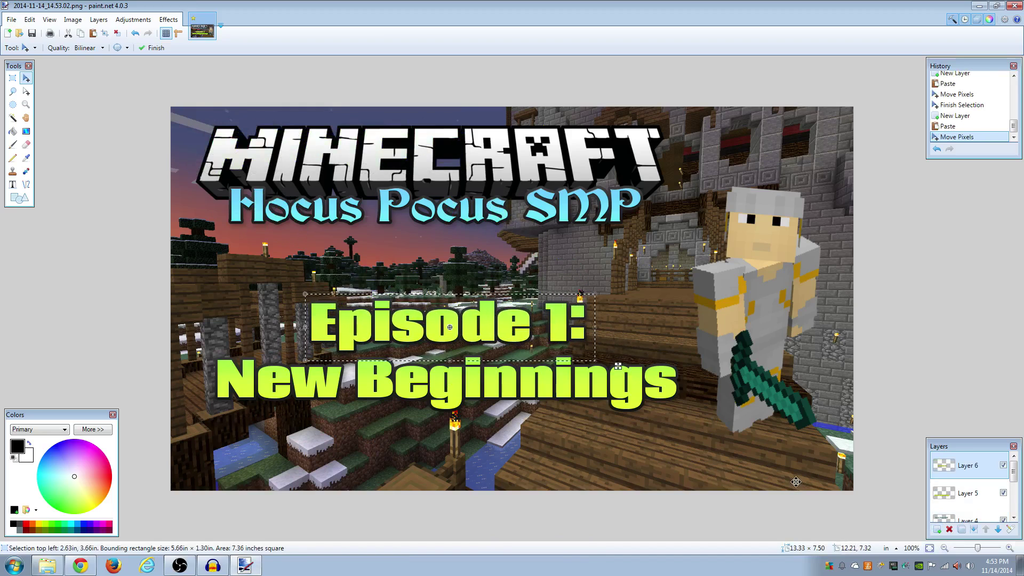
pyautogui.click(15, 79)
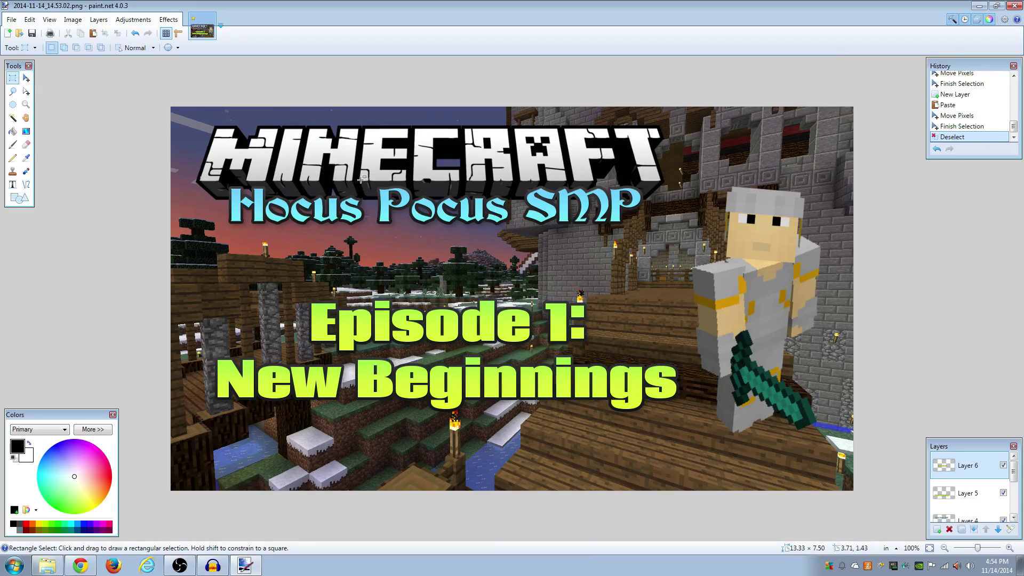
pyautogui.click(12, 20)
pyautogui.click(37, 108)
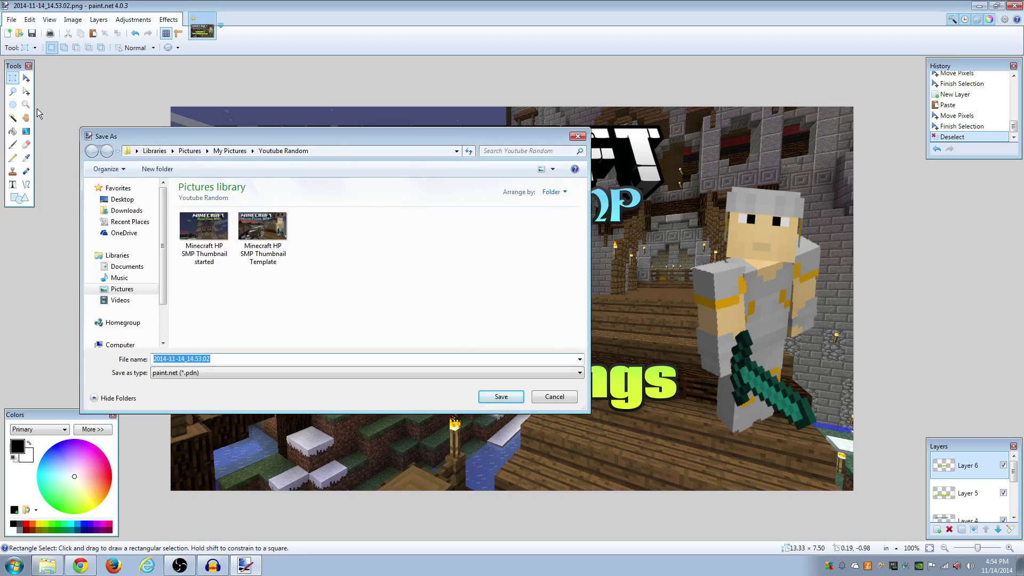
pyautogui.click(199, 372)
pyautogui.click(182, 415)
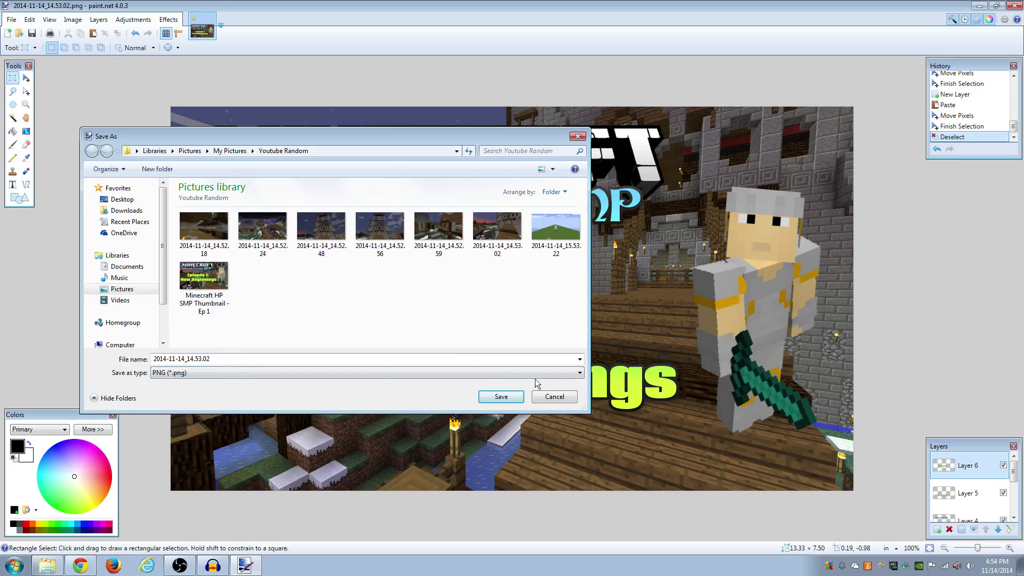
pyautogui.click(554, 397)
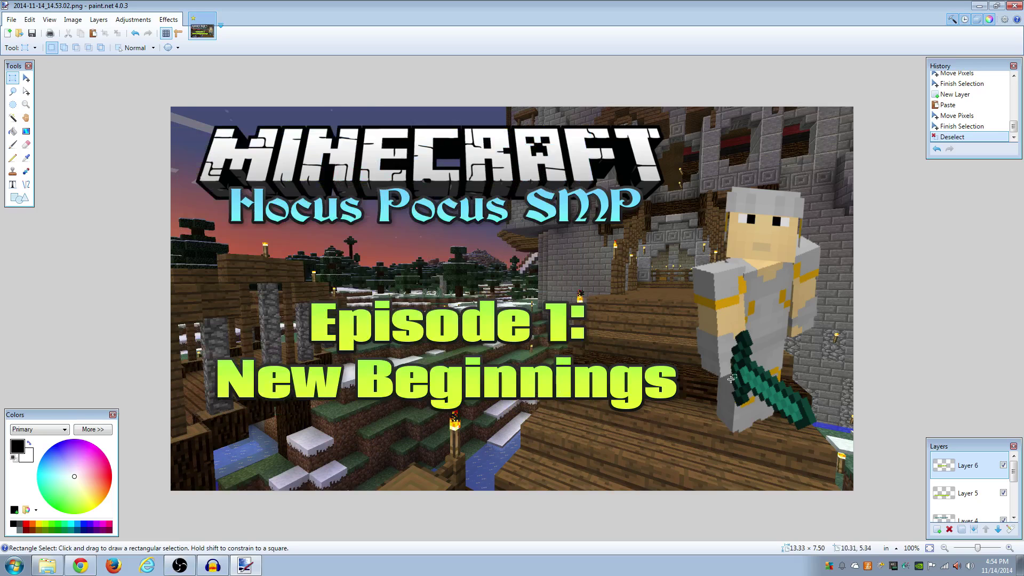
# Undo the placement of the Episode 1: and New Beginnings titles, back to the empty top layer.
pyautogui.hotkey('ctrl', 'z')
pyautogui.hotkey('ctrl', 'z')
pyautogui.hotkey('ctrl', 'z')
pyautogui.hotkey('ctrl', 'z')
pyautogui.hotkey('ctrl', 'z')
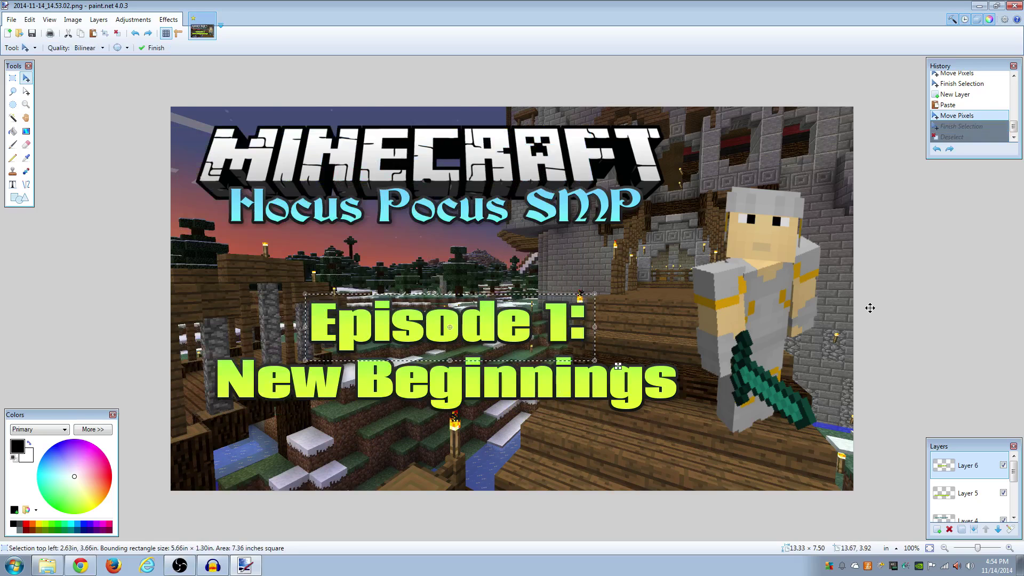
pyautogui.hotkey('ctrl', 'z')
pyautogui.hotkey('ctrl', 'z')
pyautogui.hotkey('ctrl', 'z')
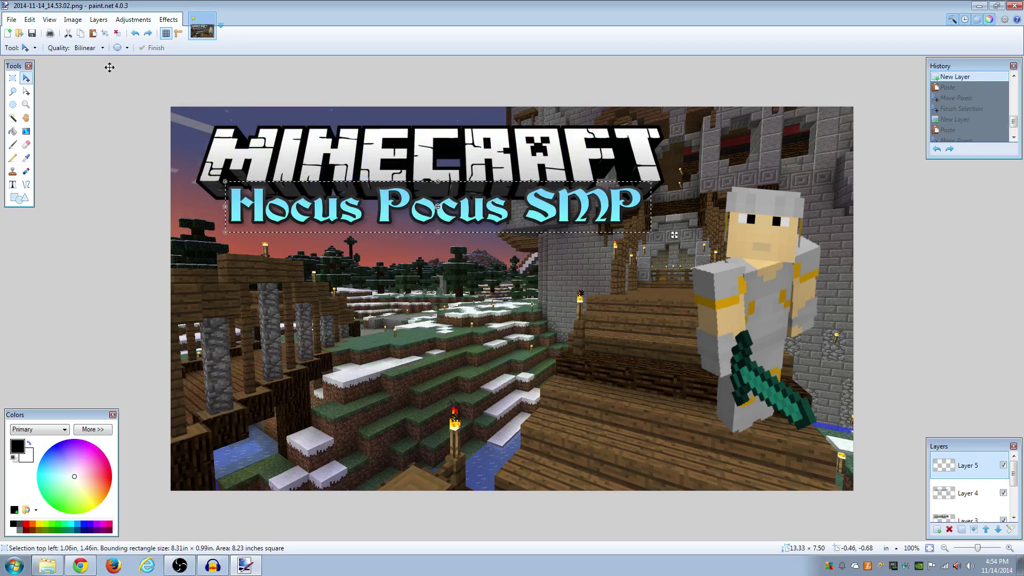
# Clear the leftover selection around the Hocus Pocus SMP title.
pyautogui.click(11, 19)
pyautogui.click(235, 78)
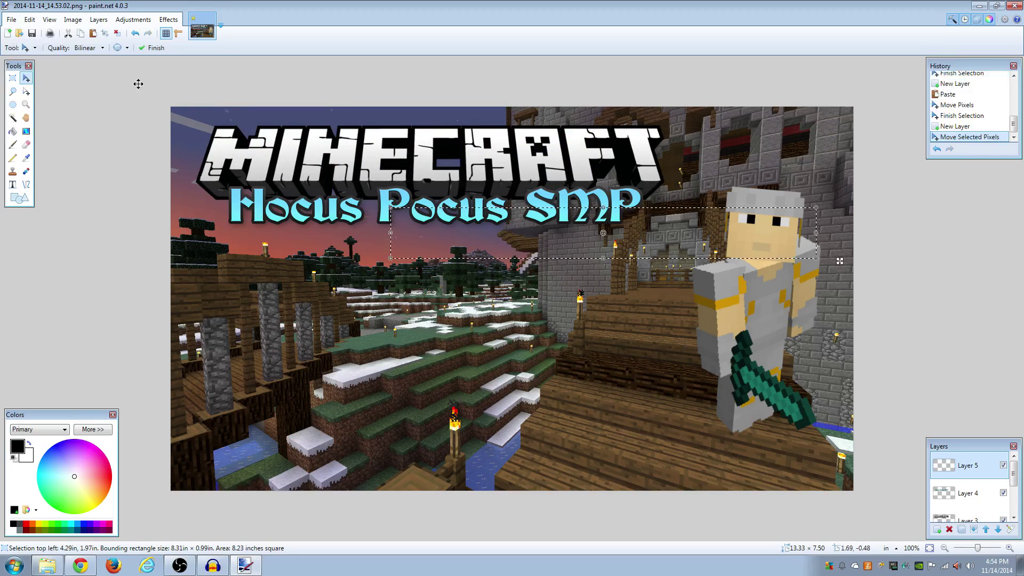
pyautogui.press('s')
pyautogui.hotkey('ctrl', 'd')
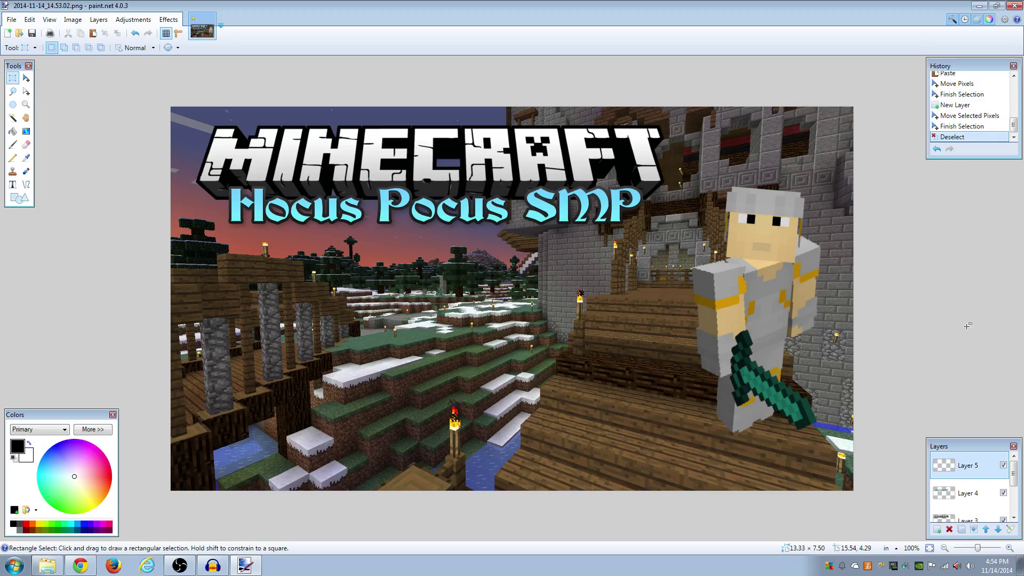
# Switch to Cool Text in Chrome and change the logo text to "Episode 2".
pyautogui.click(80, 565)
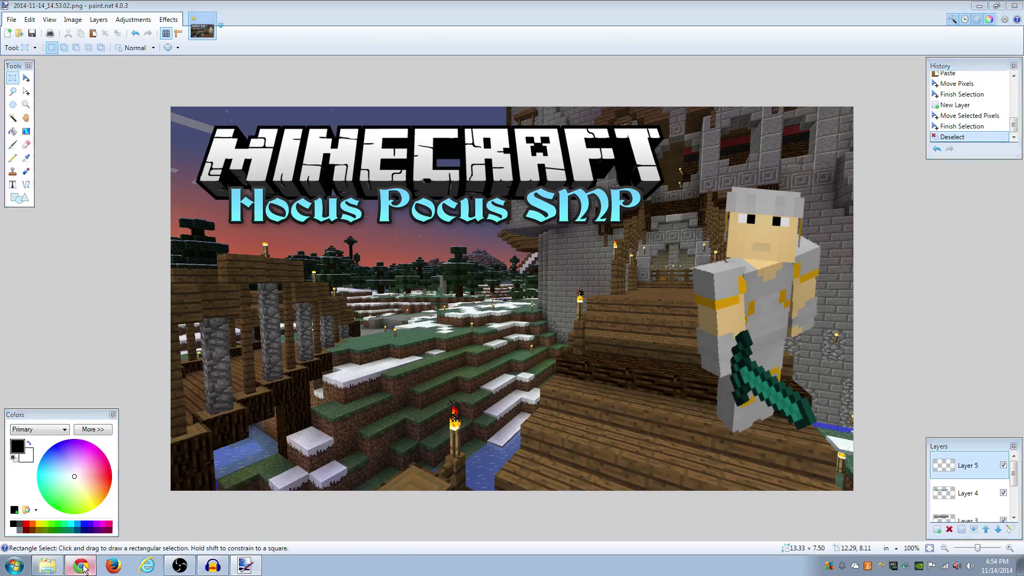
pyautogui.click(477, 202)
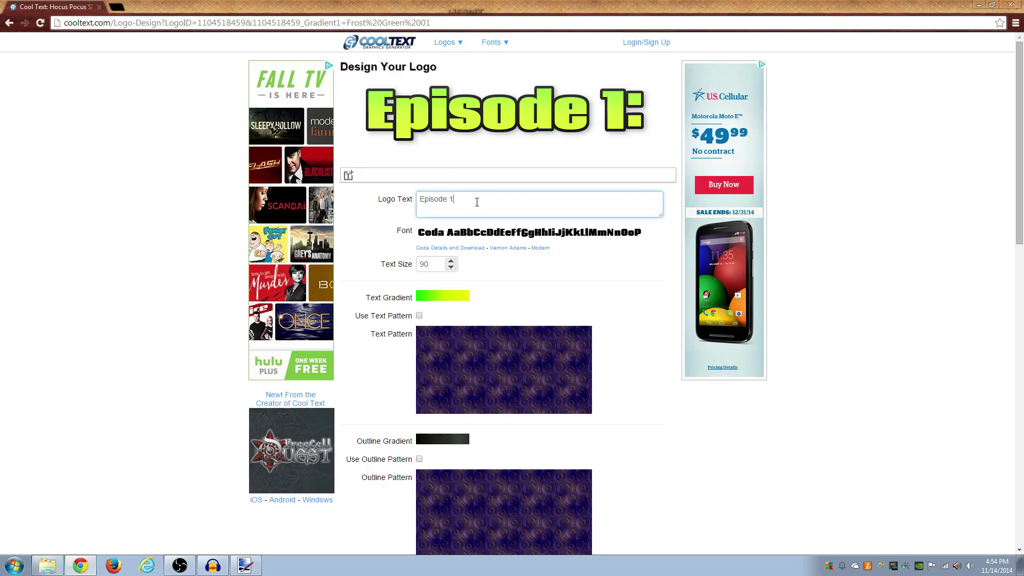
pyautogui.rightClick(503, 119)
pyautogui.click(480, 121)
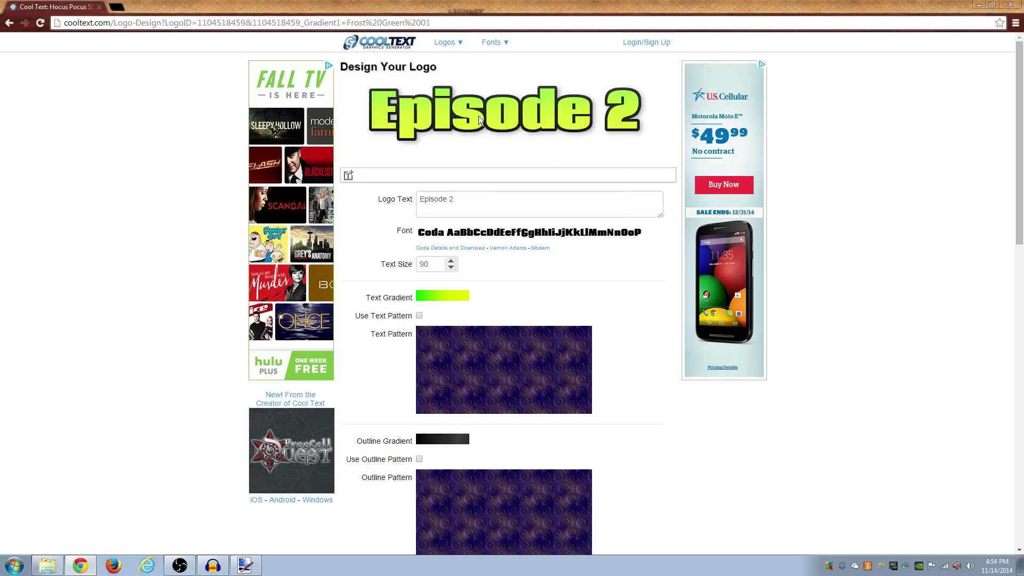
# Switch to paint.net and set up the Text tool with bold Calibri at size 72.
pyautogui.click(245, 565)
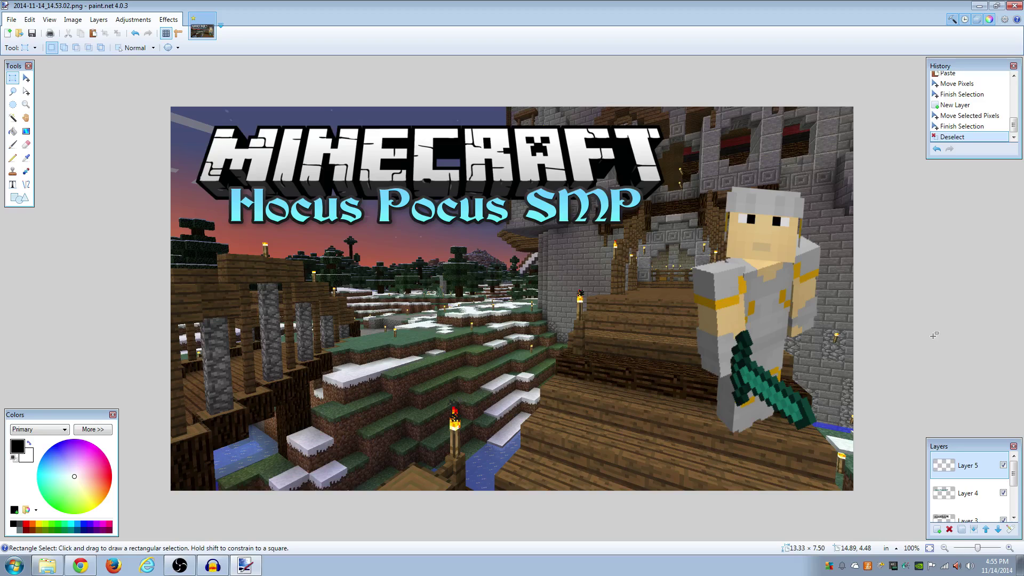
pyautogui.click(12, 184)
pyautogui.click(239, 339)
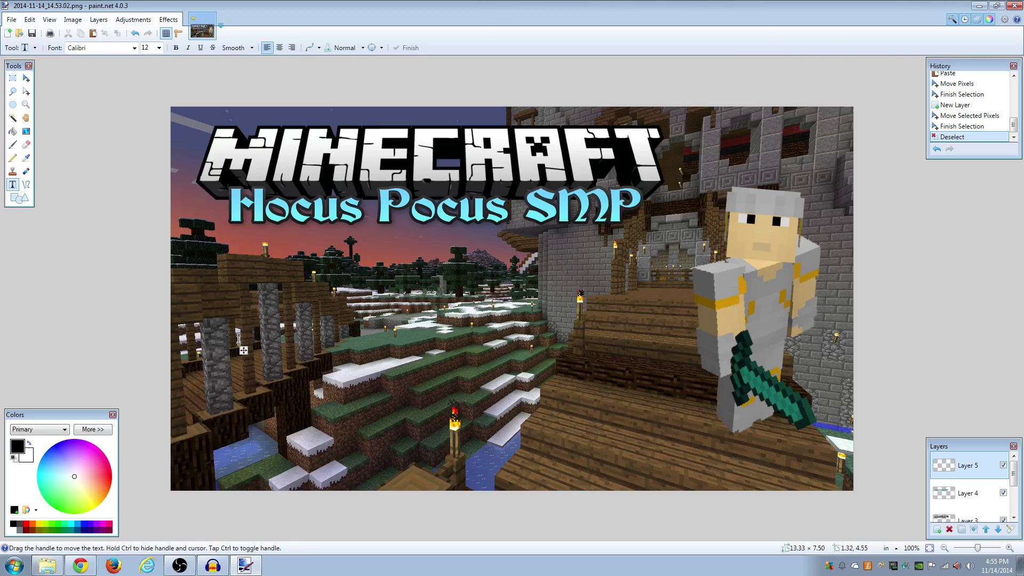
pyautogui.click(159, 48)
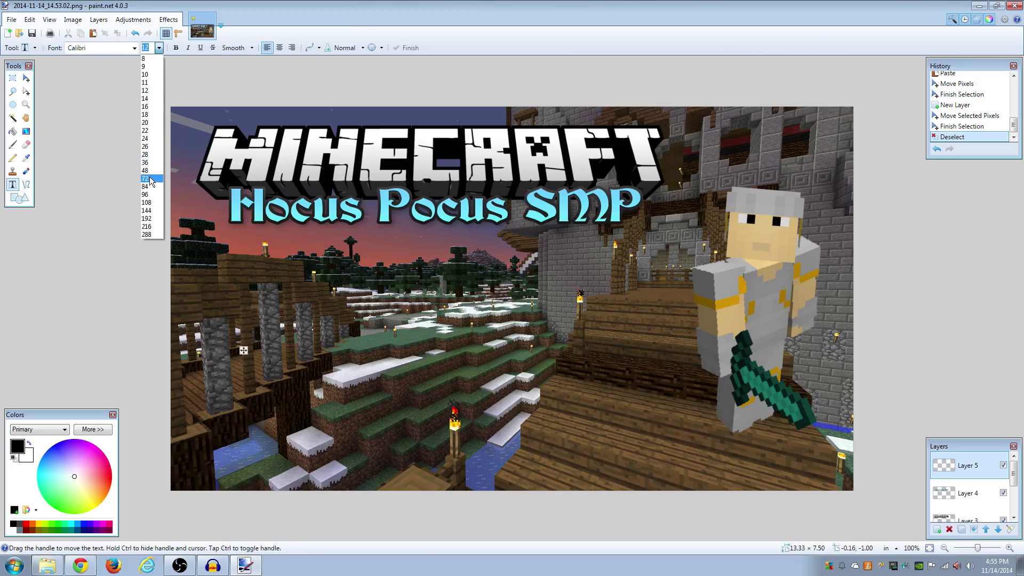
pyautogui.click(148, 171)
pyautogui.click(179, 48)
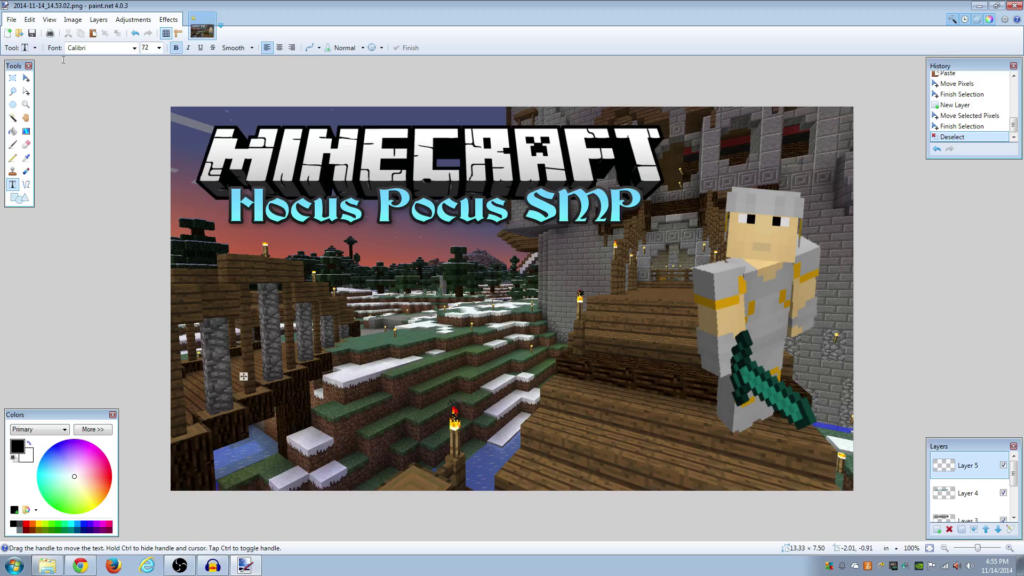
# Clear the trial letters and set the primary colour to white for the text.
pyautogui.click(27, 459)
pyautogui.write('EP')
pyautogui.press('BackSpace')
pyautogui.press('BackSpace')
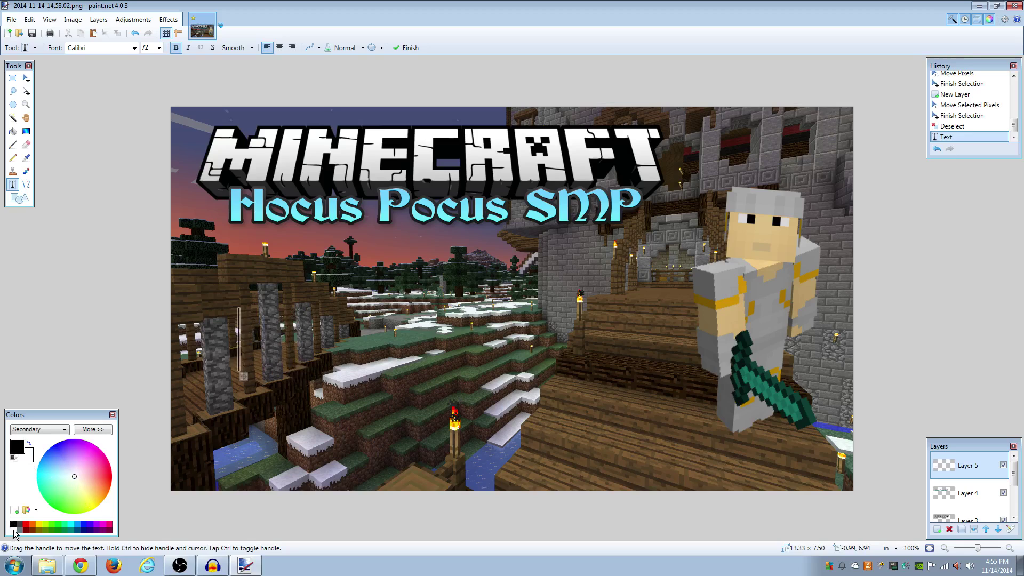
pyautogui.click(16, 529)
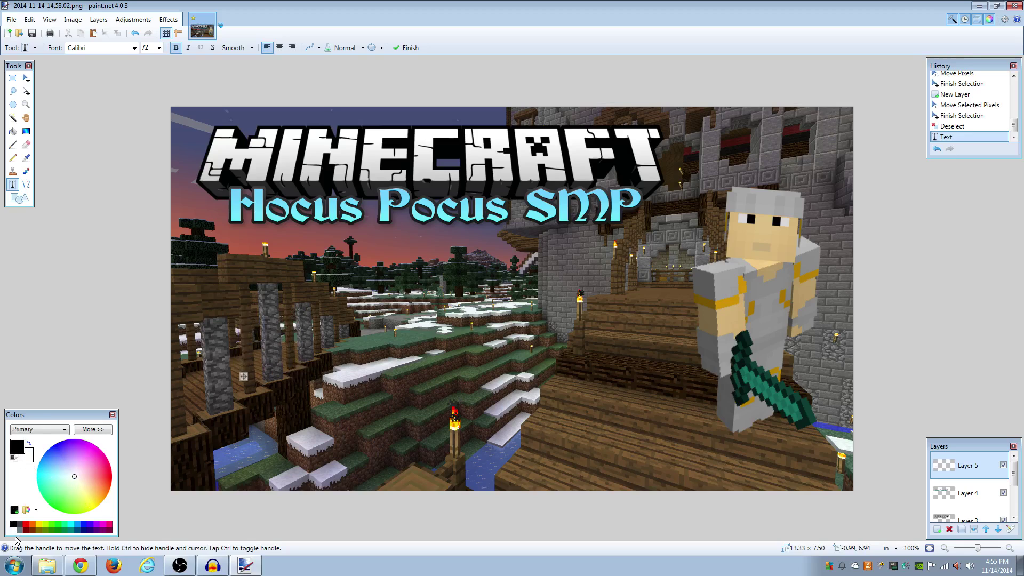
# Try the white text "Episode 2: New Beginnings" across the thumbnail's middle, shift it slightly, and undo it.
pyautogui.write('EPisode')
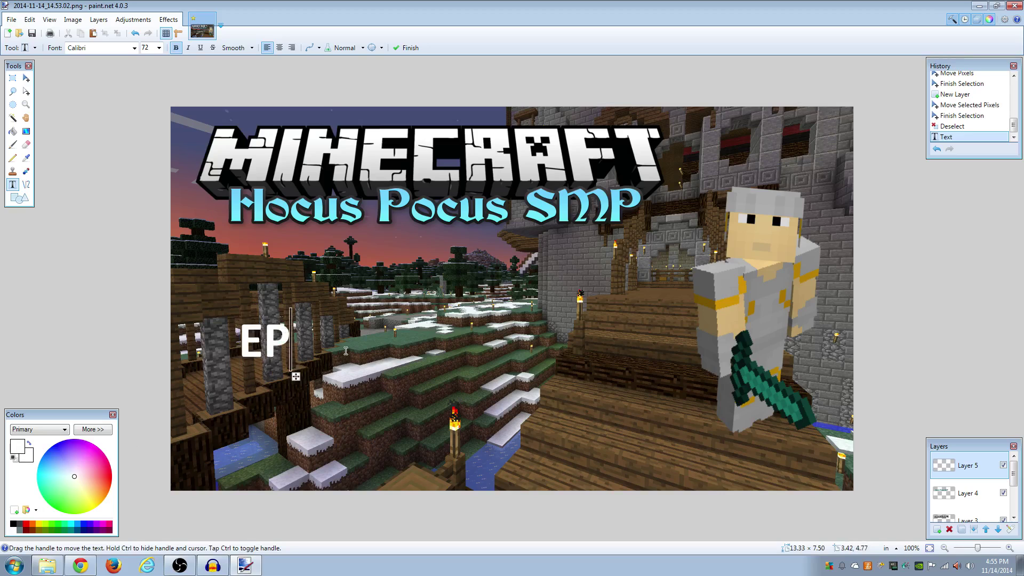
pyautogui.press('BackSpace')
pyautogui.press('BackSpace')
pyautogui.press('BackSpace')
pyautogui.press('BackSpace')
pyautogui.press('BackSpace')
pyautogui.press('BackSpace')
pyautogui.write('p')
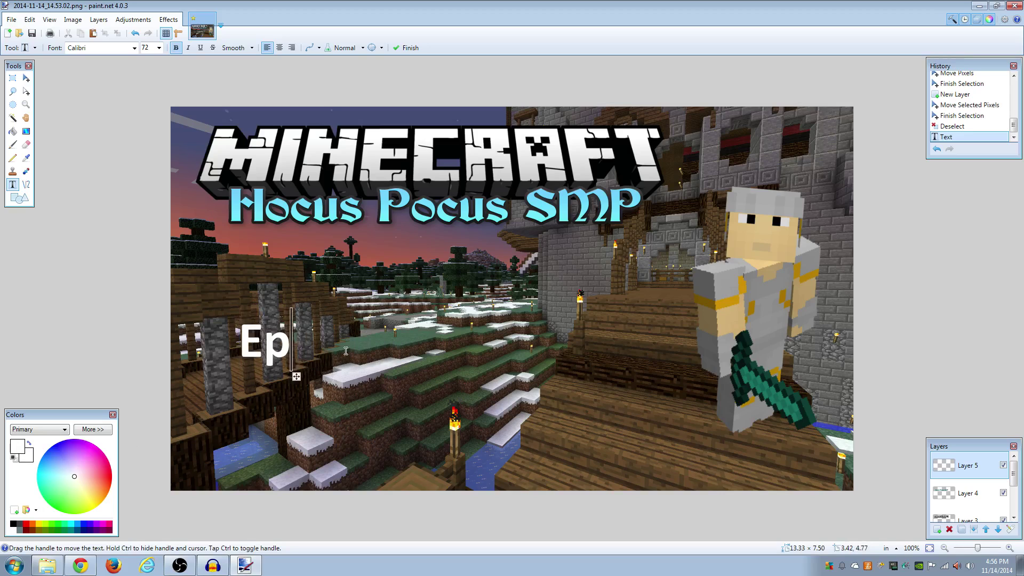
pyautogui.write('isode 2: New Big')
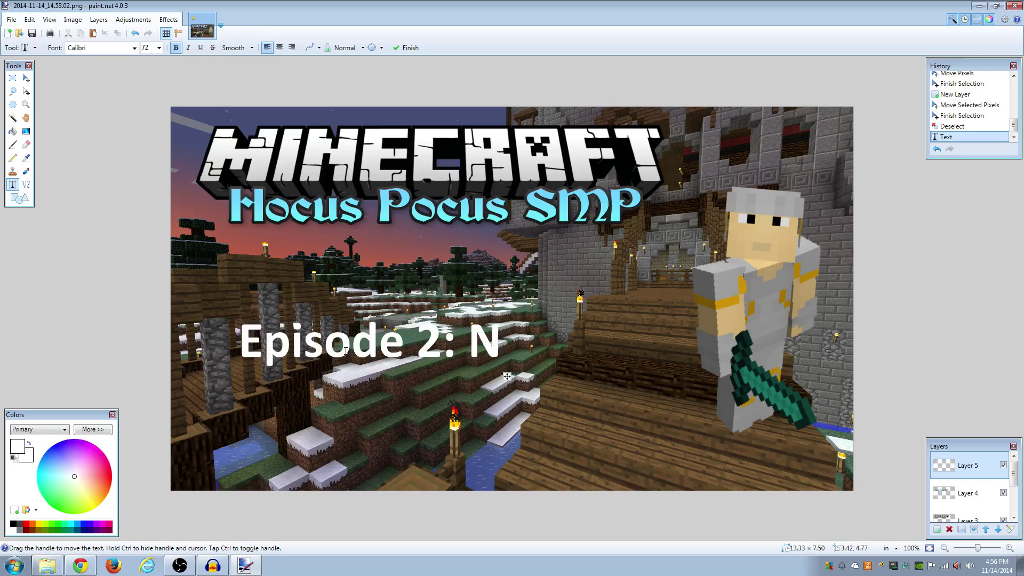
pyautogui.press('BackSpace')
pyautogui.press('BackSpace')
pyautogui.write('eginnings')
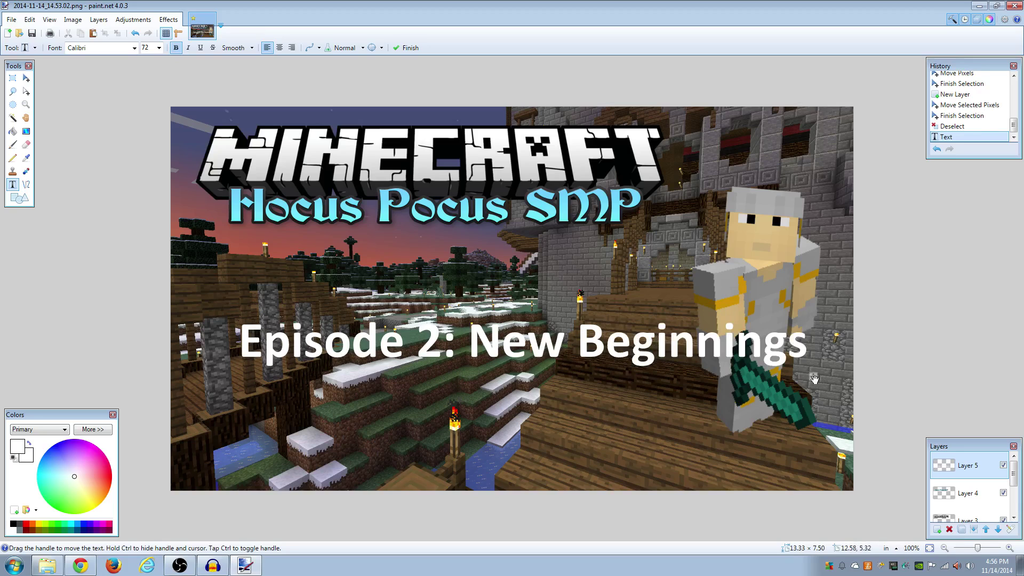
pyautogui.moveTo(813, 376); pyautogui.dragTo(765, 369)
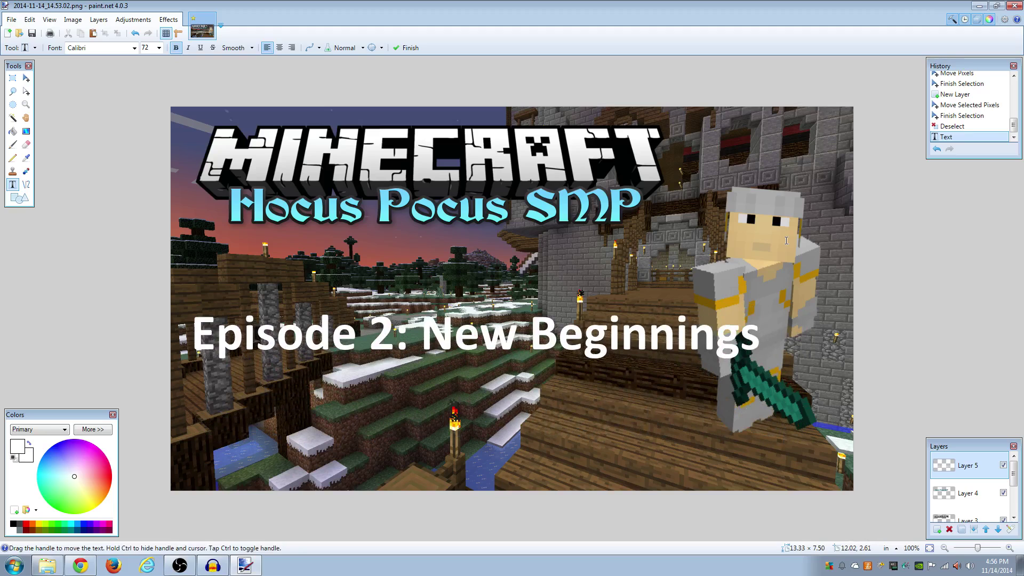
pyautogui.hotkey('ctrl', 'z')
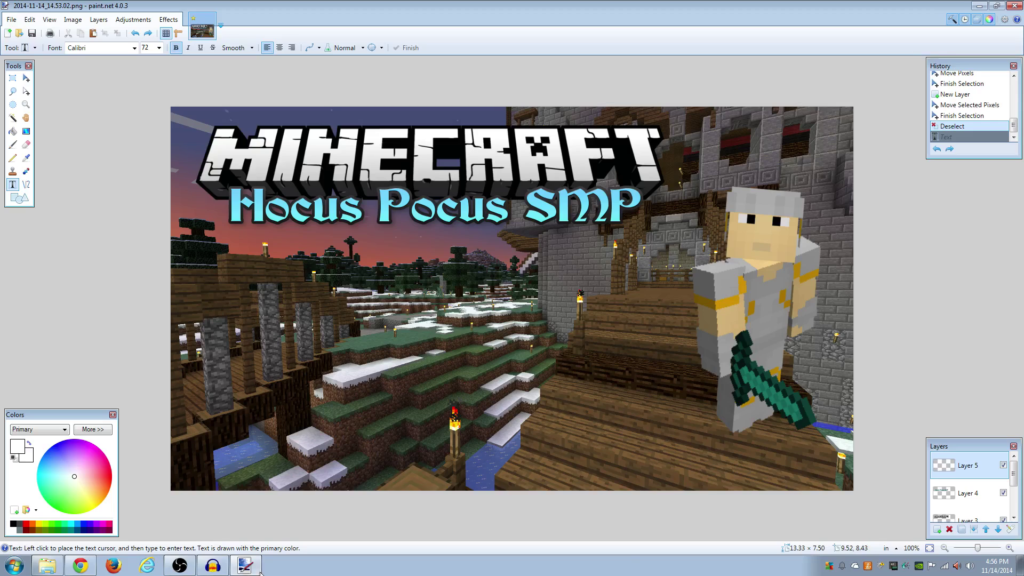
# Switch to Cool Text in Chrome, choose the Fire logo style, and set its text to "Episode 2:" at size 100.
pyautogui.click(91, 565)
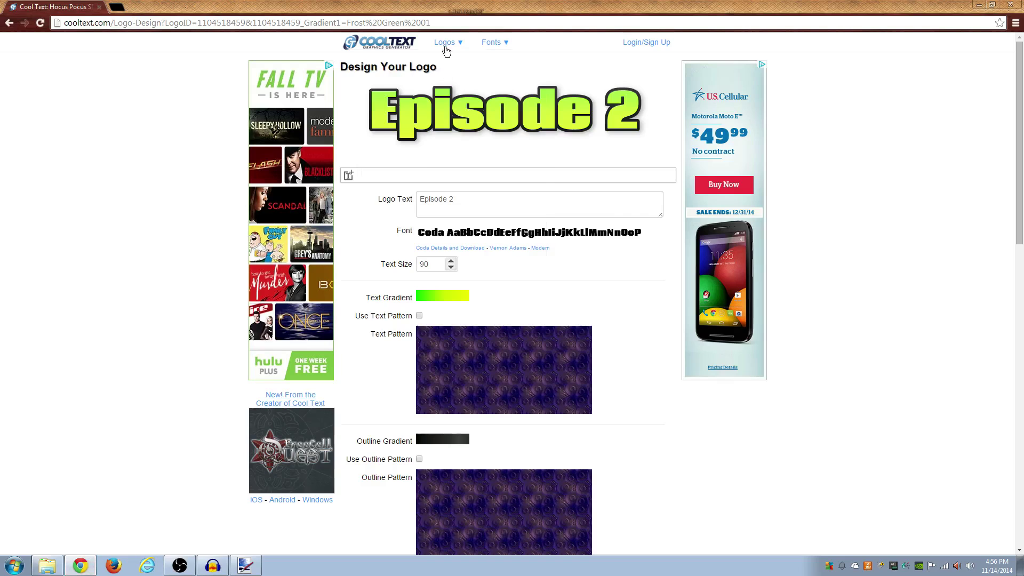
pyautogui.moveTo(445, 42)
pyautogui.click(410, 163)
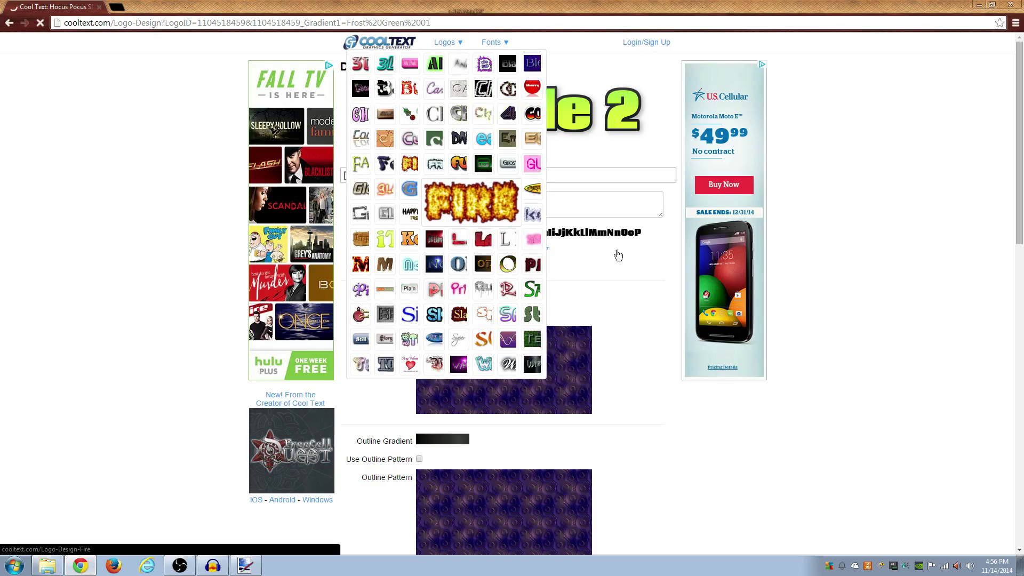
pyautogui.write('Episode 2:')
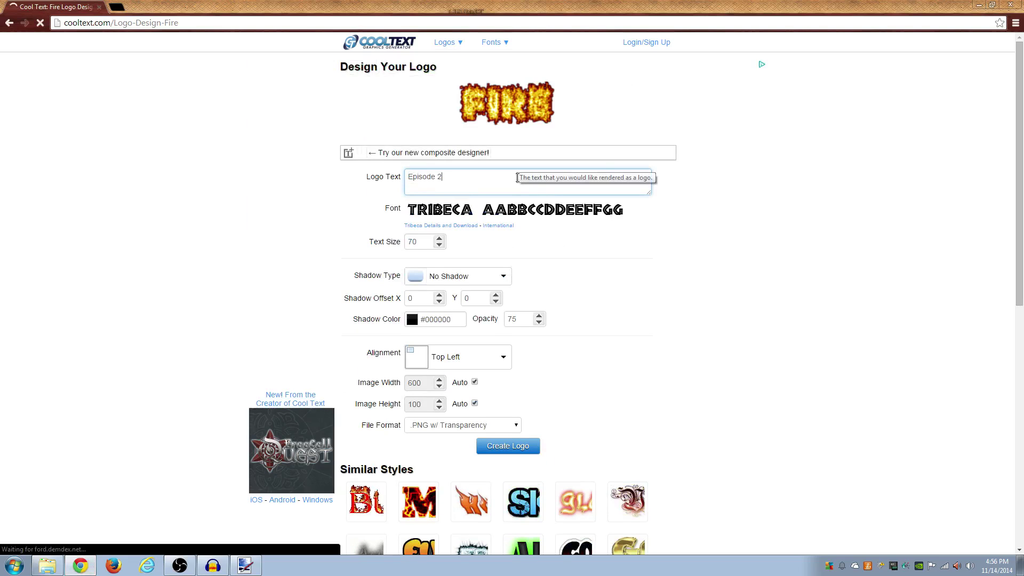
pyautogui.click(440, 245)
pyautogui.click(440, 242)
pyautogui.click(439, 242)
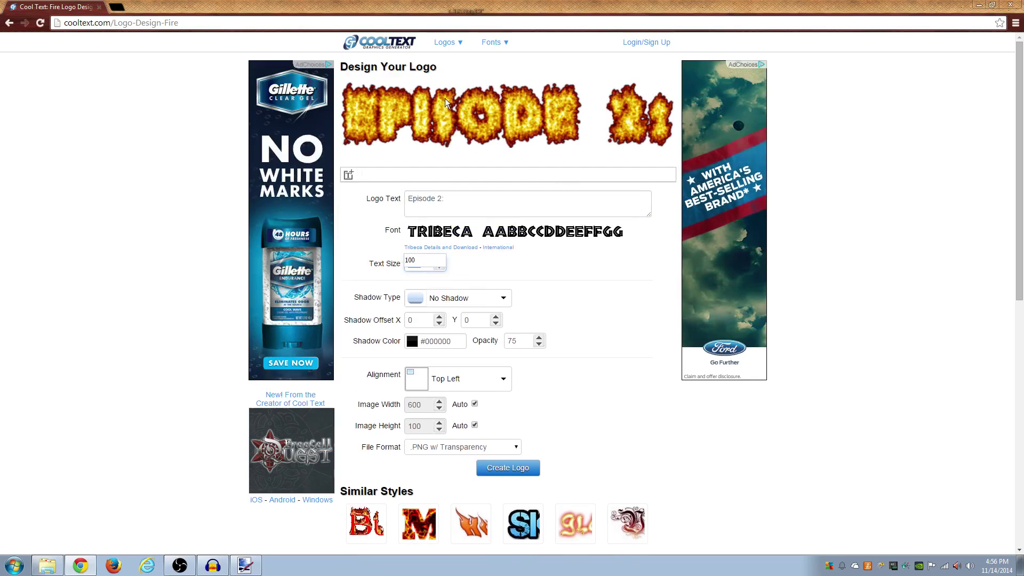
# Choose the Bad Acid logo style and set its spike highlight color to #1EC9EB.
pyautogui.moveTo(445, 42)
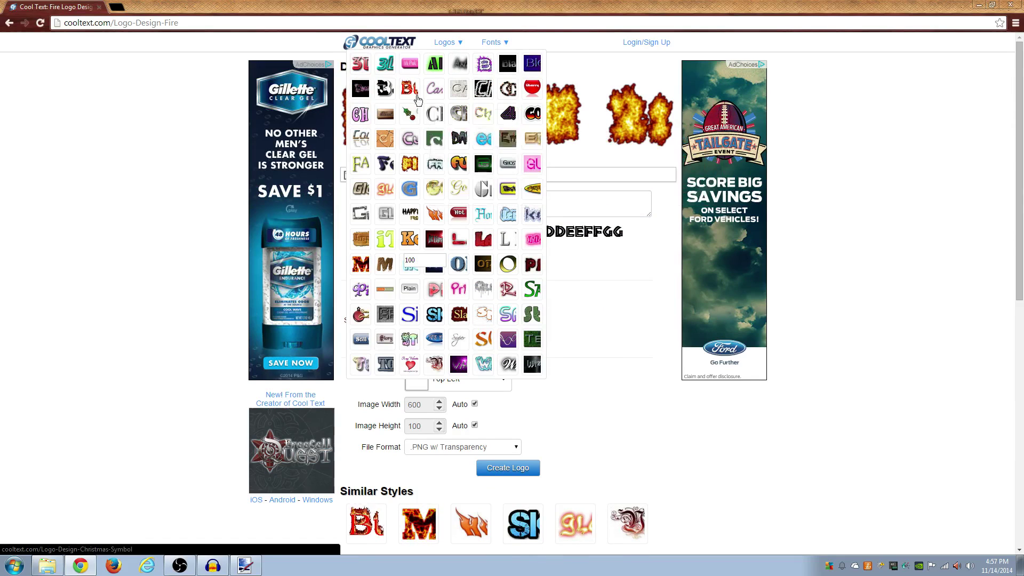
pyautogui.moveTo(485, 65)
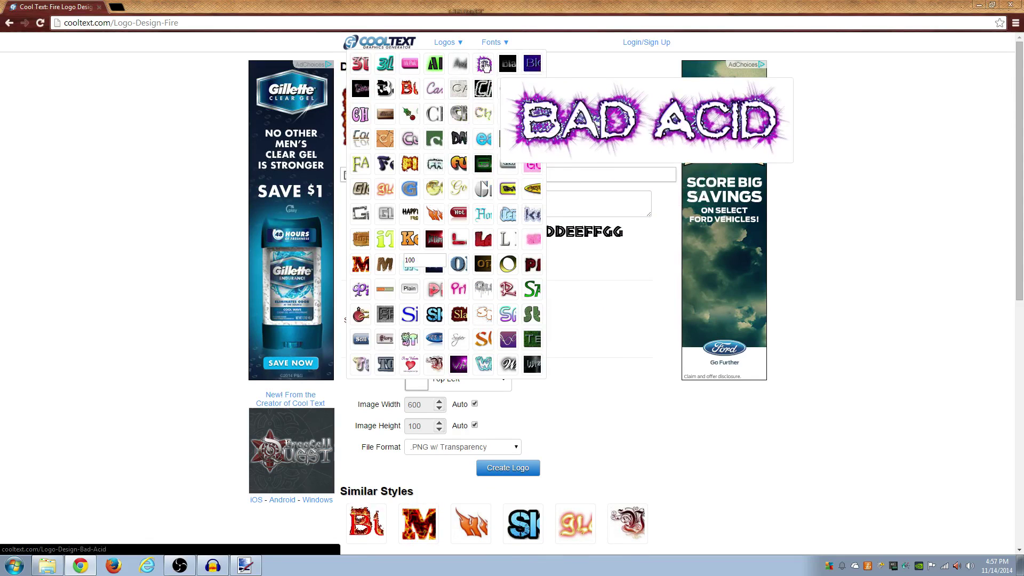
pyautogui.click(485, 65)
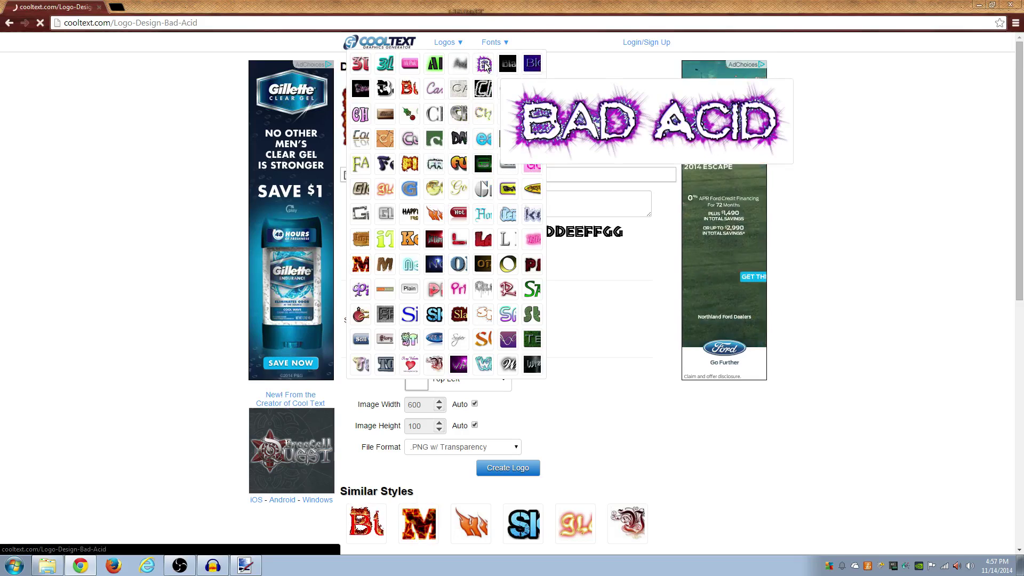
pyautogui.click(424, 309)
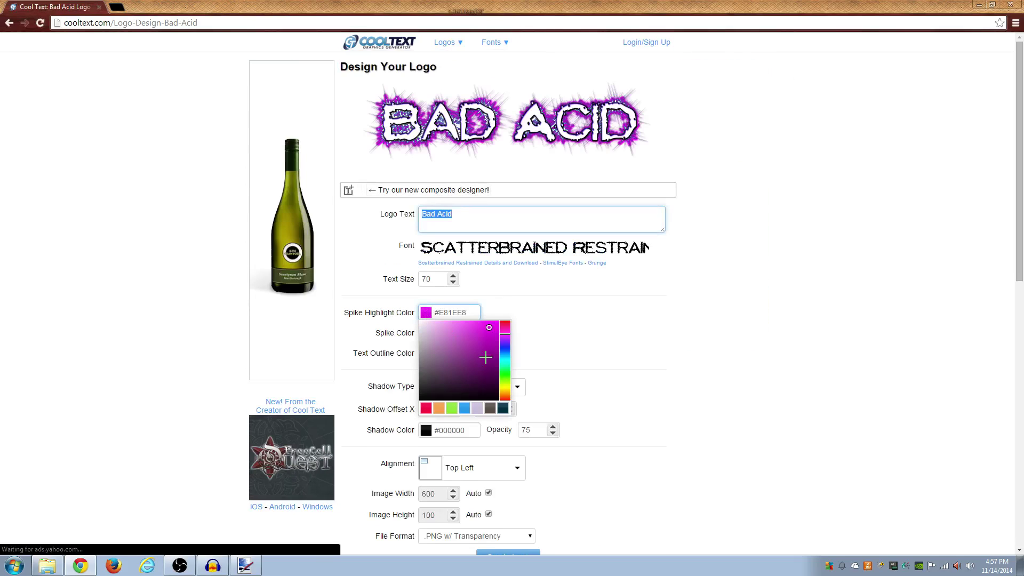
pyautogui.click(505, 357)
pyautogui.click(629, 338)
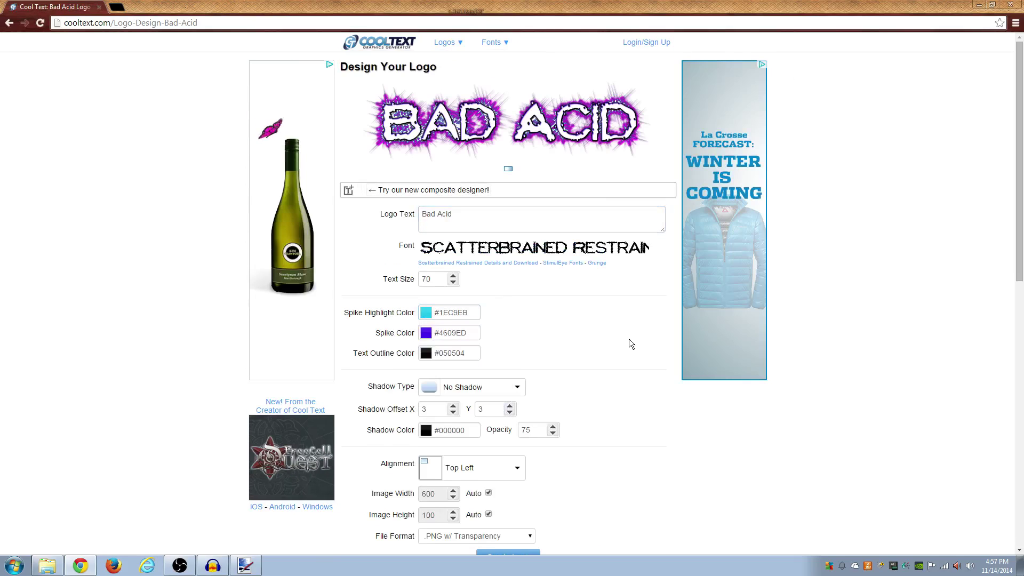
# Copy the recoloured Bad Acid logo image from Cool Text, switch to paint.net, and add a new layer to the thumbnail.
pyautogui.rightClick(474, 125)
pyautogui.click(493, 188)
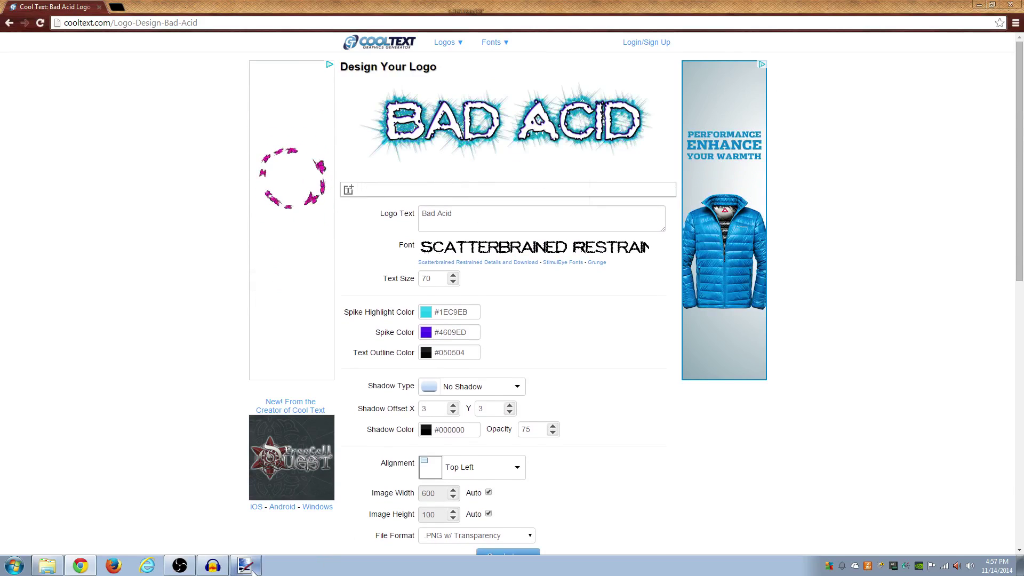
pyautogui.hotkey('alt', 'Tab')
pyautogui.click(937, 530)
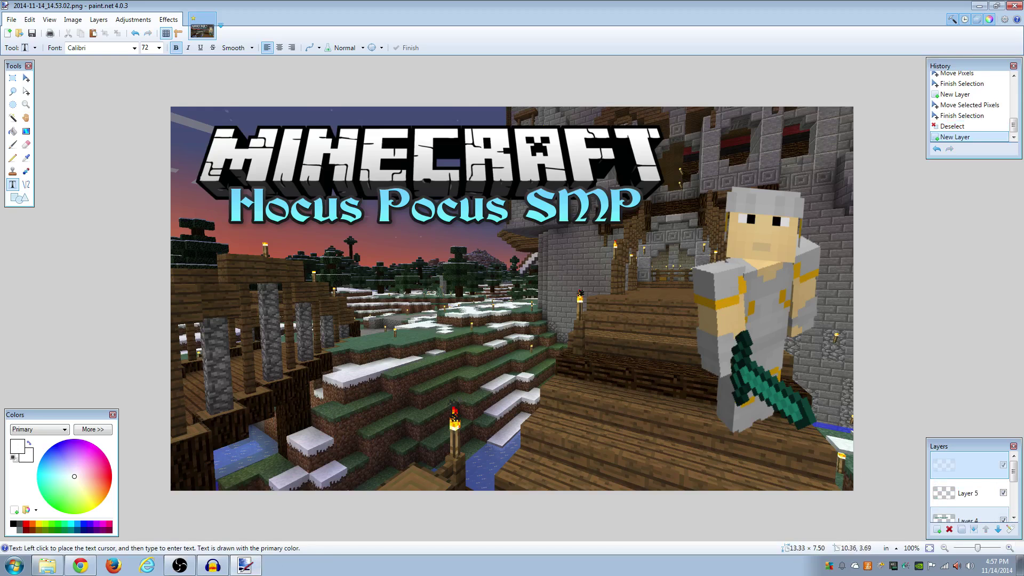
# Try the Bad Acid logo below the Hocus Pocus SMP title, pasting it and enlarging it to about 8.9 × 3.2 inches.
pyautogui.hotkey('ctrl', 'v')
pyautogui.moveTo(489, 193); pyautogui.dragTo(614, 369)
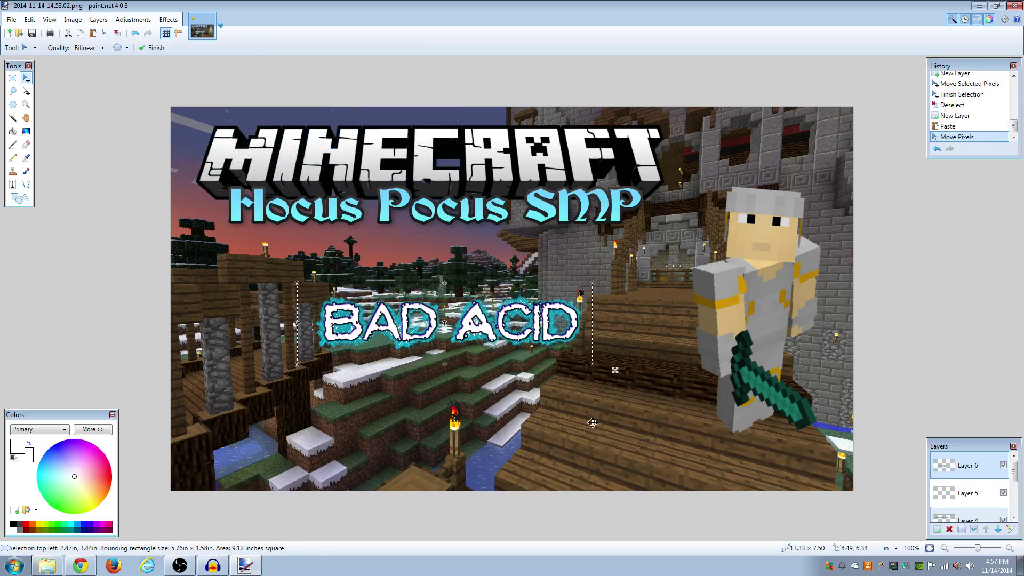
pyautogui.moveTo(297, 284); pyautogui.dragTo(182, 212)
pyautogui.moveTo(615, 376); pyautogui.dragTo(677, 404)
pyautogui.click(677, 404)
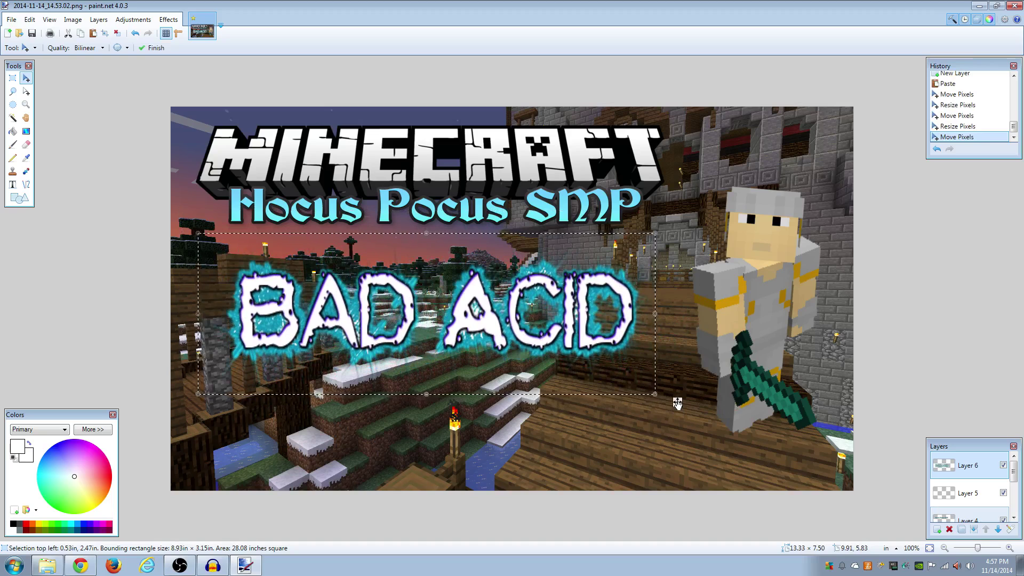
# Undo the moves, resizes and paste of the Bad Acid logo, keeping the new empty layer.
pyautogui.hotkey('ctrl', 'z')
pyautogui.hotkey('ctrl', 'z')
pyautogui.hotkey('ctrl', 'z')
pyautogui.hotkey('ctrl', 'z')
pyautogui.hotkey('ctrl', 'z')
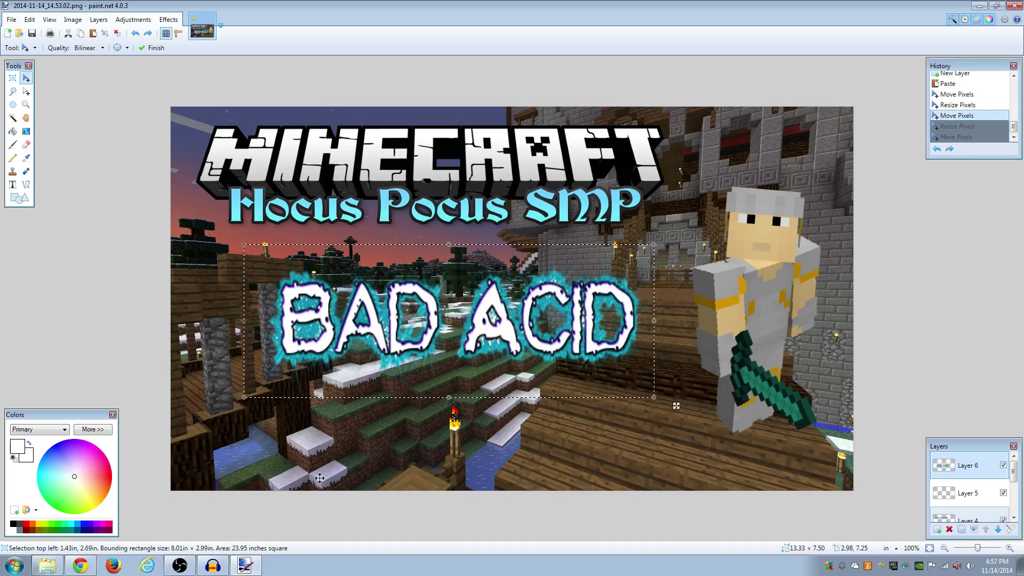
pyautogui.hotkey('ctrl', 'z')
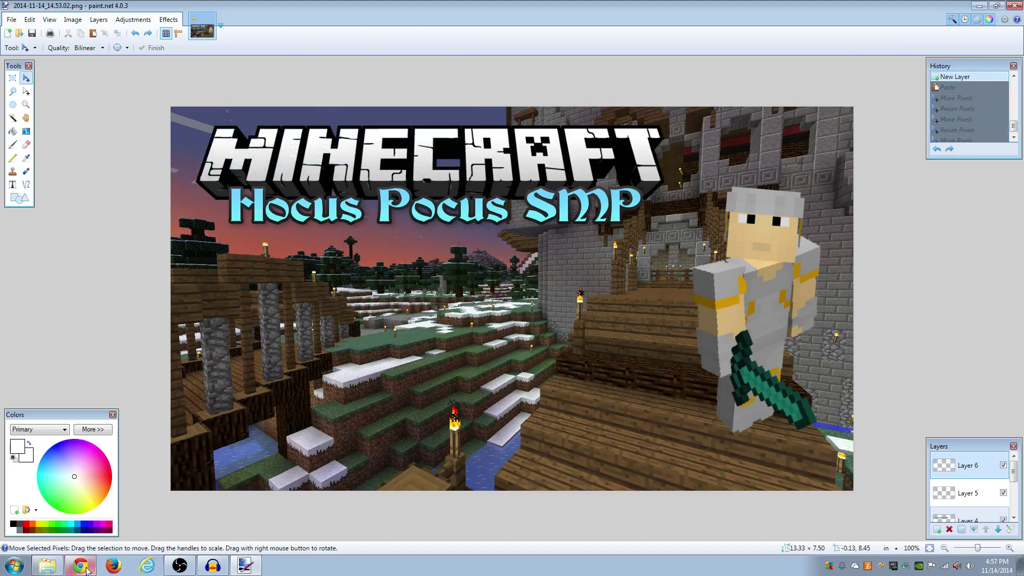
# Browse the other Cool Text logo styles in Chrome and return to the thumbnail in paint.net.
pyautogui.click(80, 565)
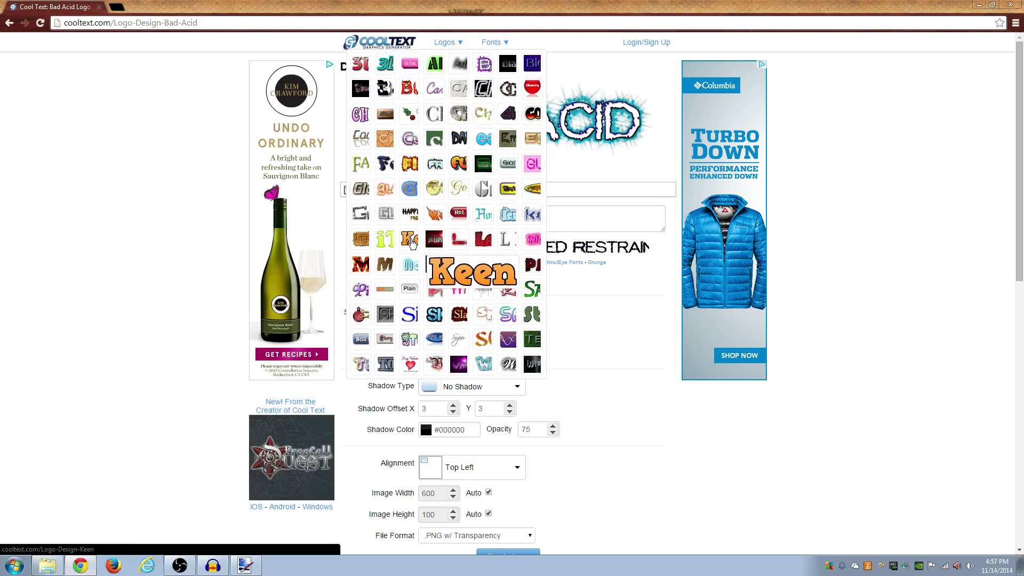
pyautogui.click(246, 569)
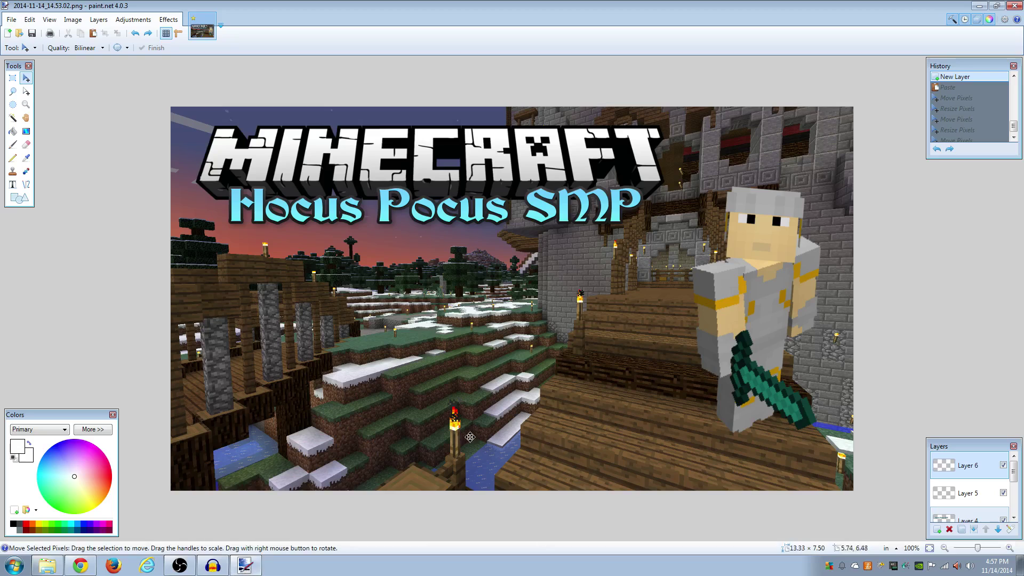